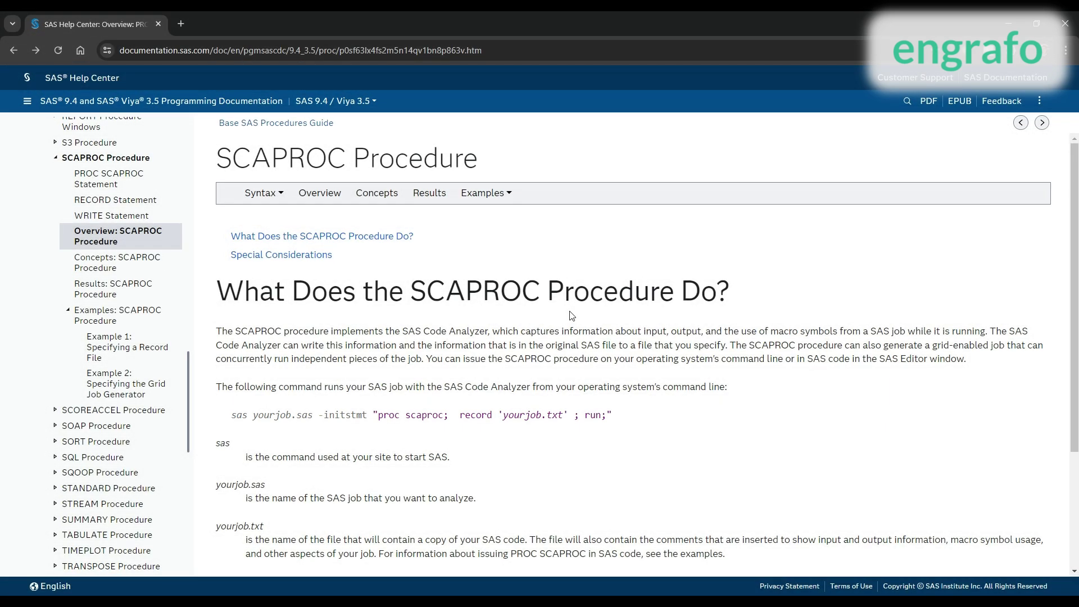
- Open the SCAPROC Procedure example "Specifying a Record File" and review its program code
click(482, 200)
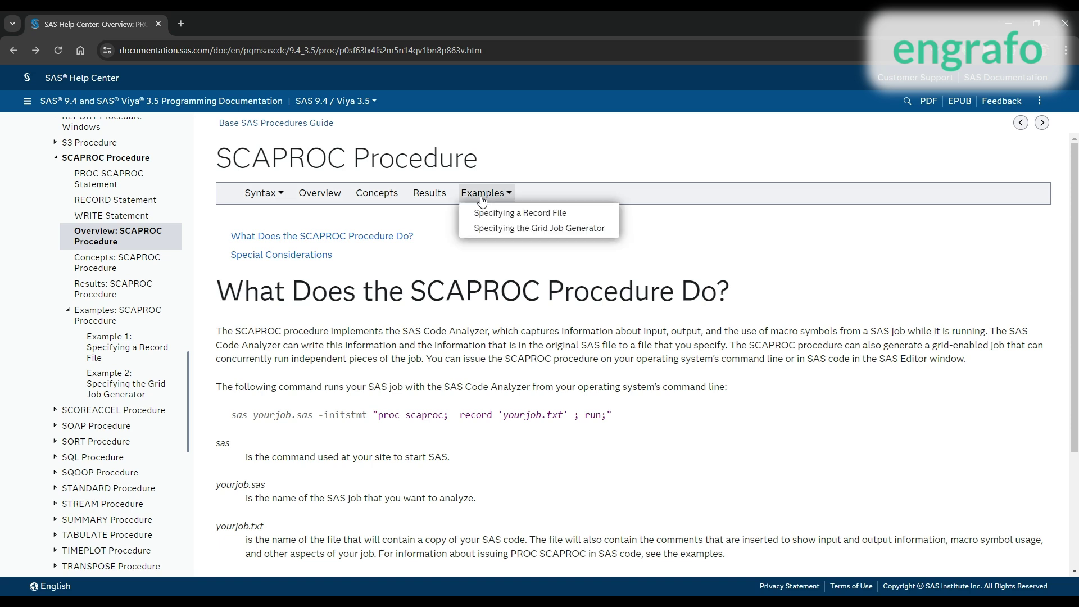
click(489, 214)
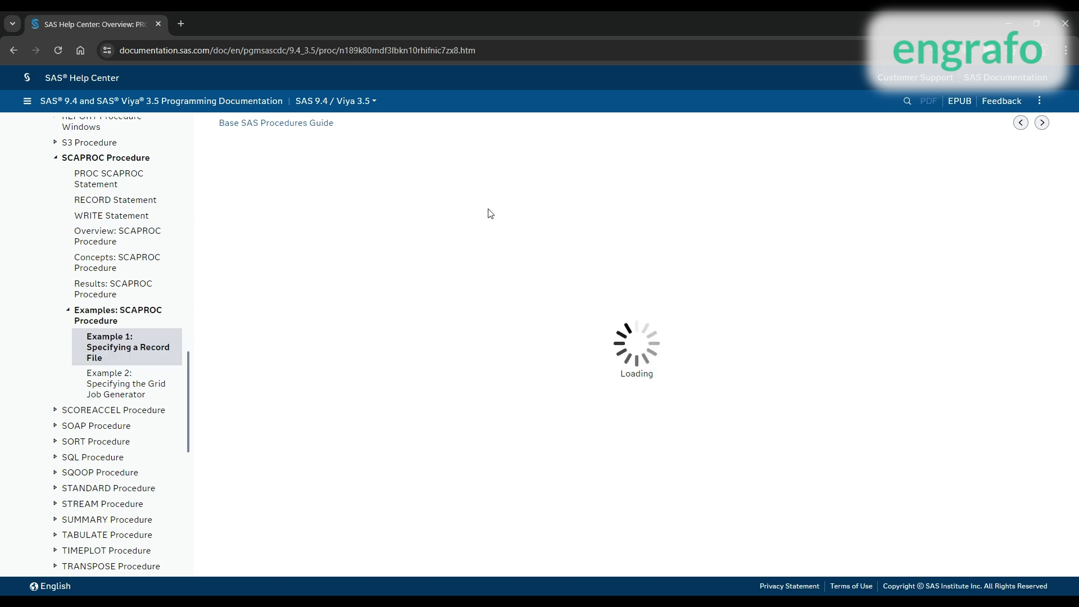
scroll(490, 212, down, 3)
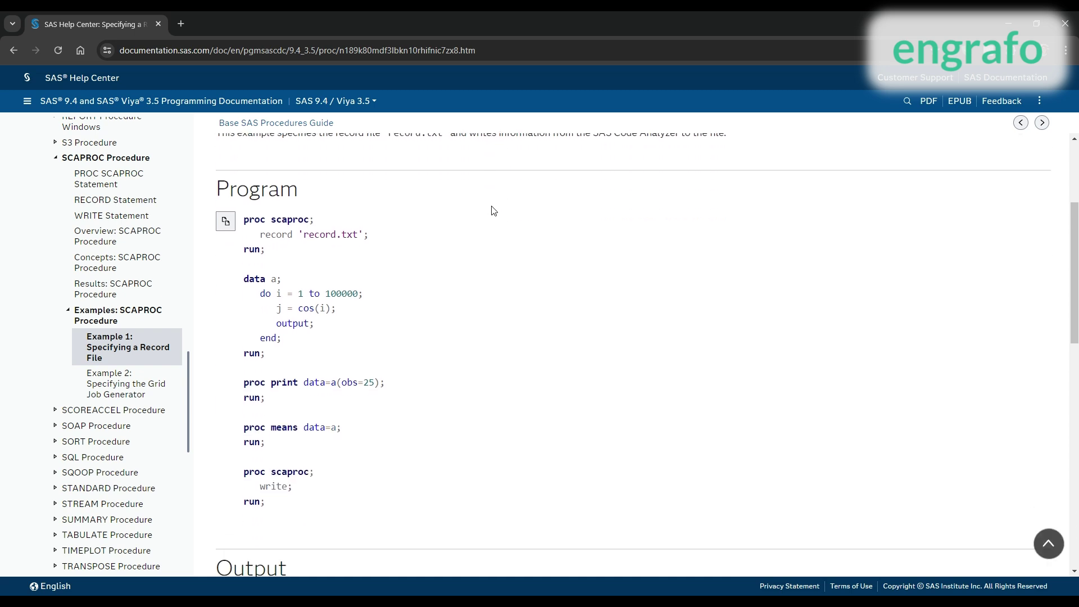
scroll(492, 211, up, 2)
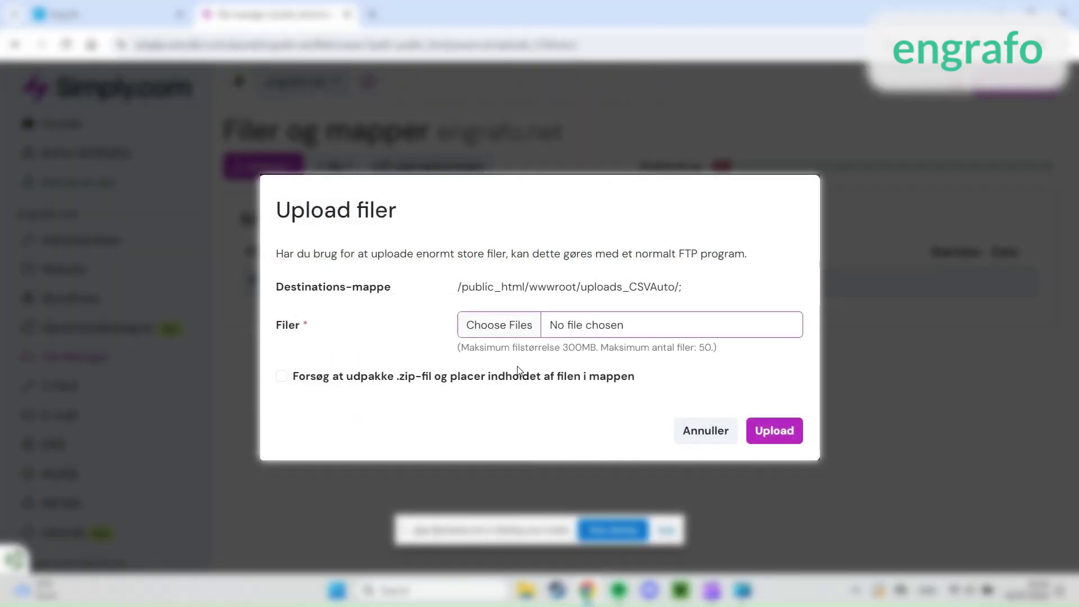
- Upload all files from the Downloads folder TestData to the destination folder /public_html/wwwroot/uploads_CSVAuto/
click(498, 329)
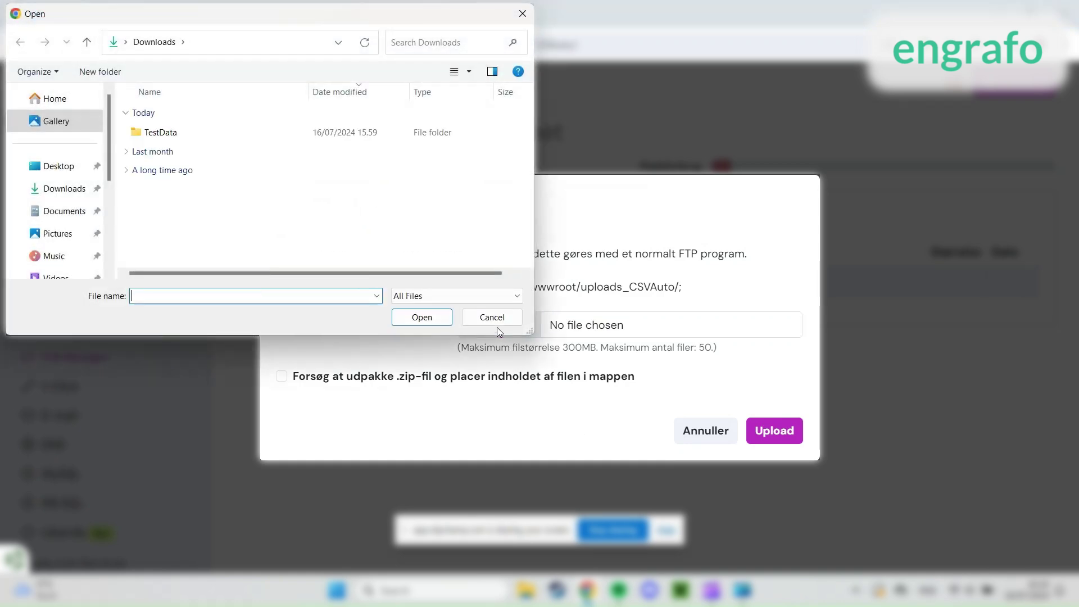
double_click(225, 139)
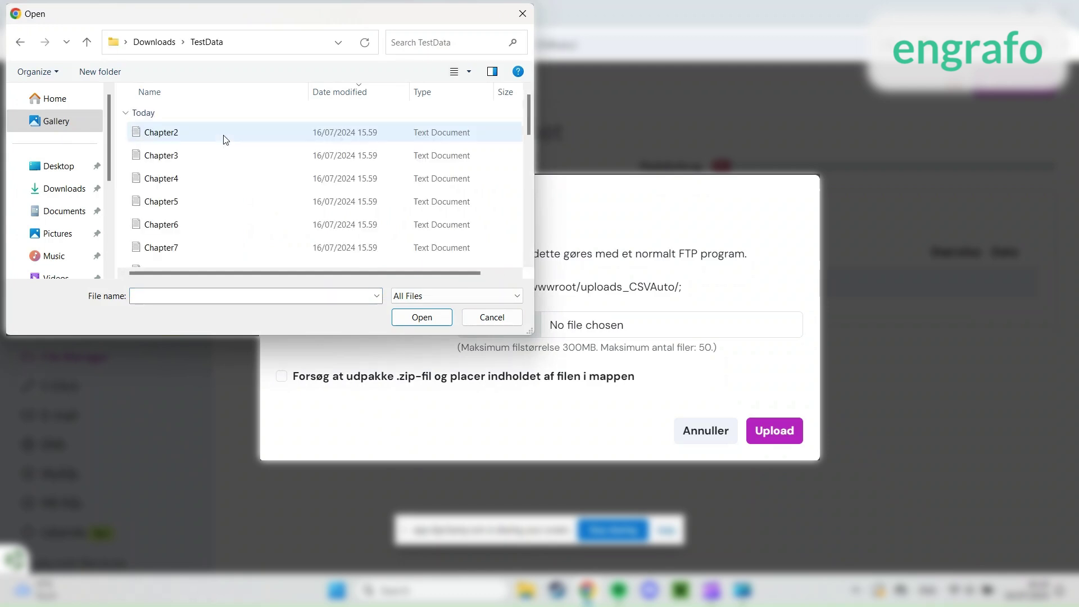
scroll(225, 139, down, 2)
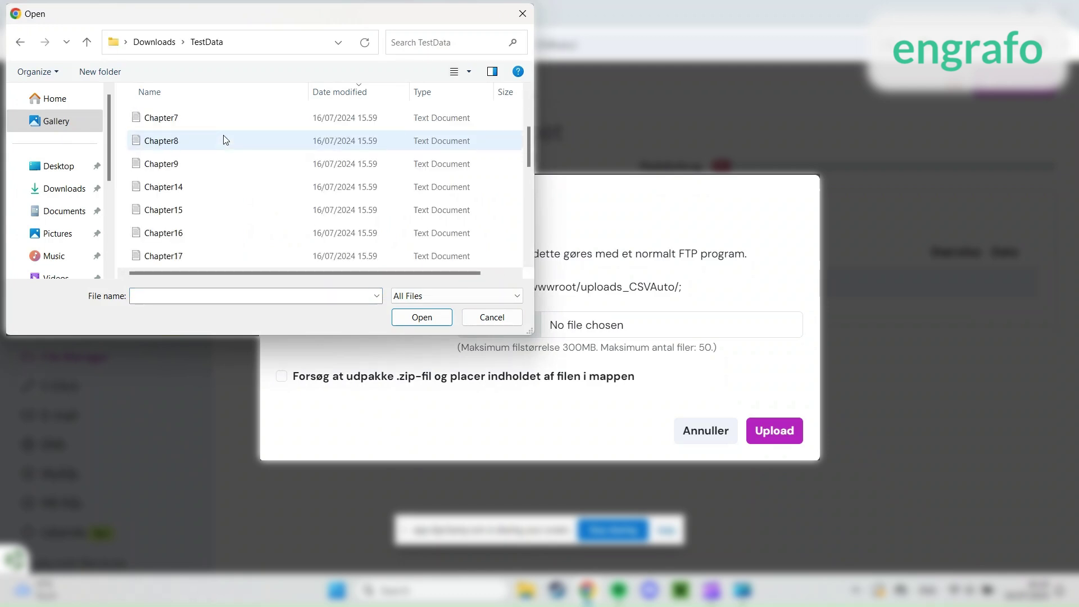
key(ctrl+a)
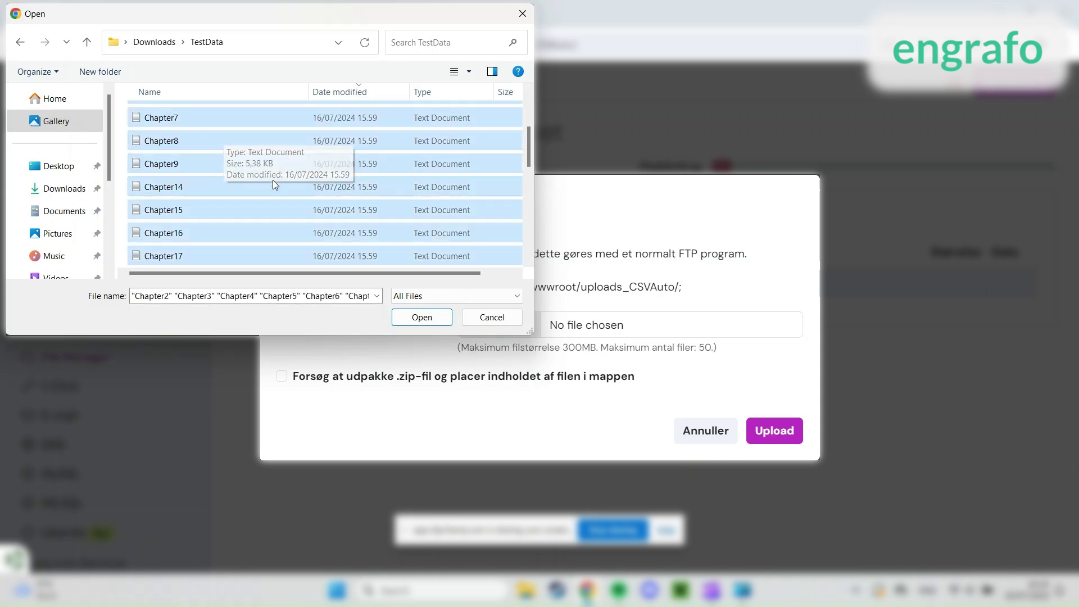
click(422, 318)
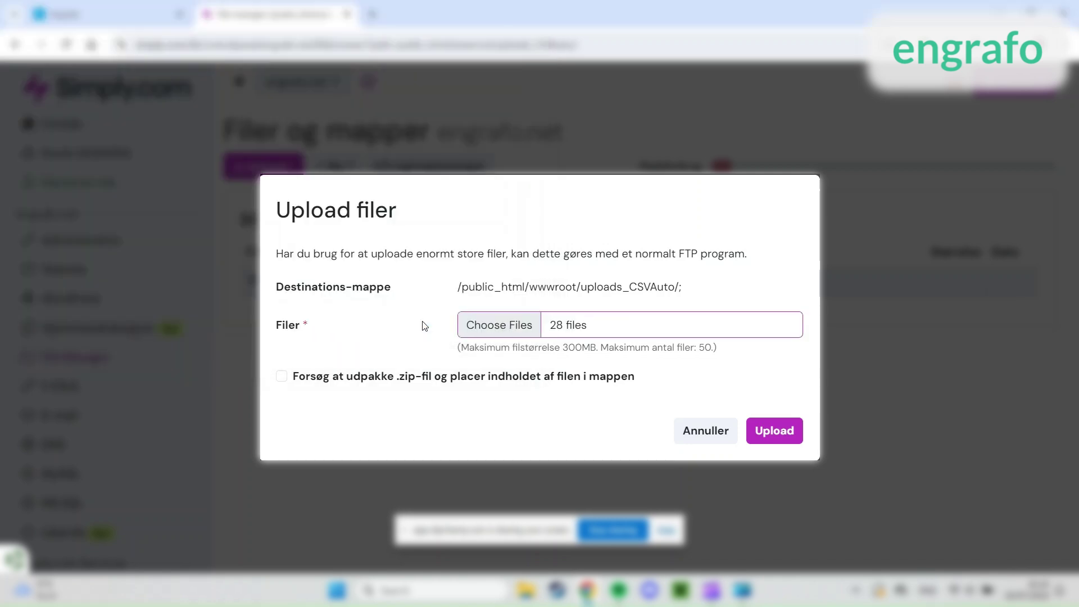
click(770, 430)
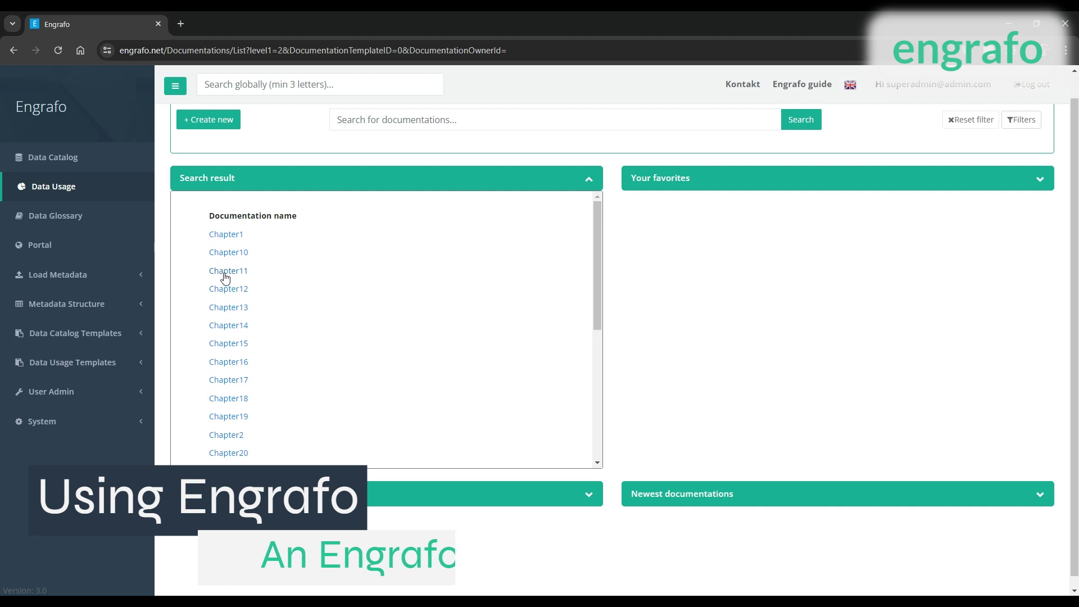
- Look through the Data Usage documentation list and open the Chapter10 documentation
scroll(231, 400, down, 4)
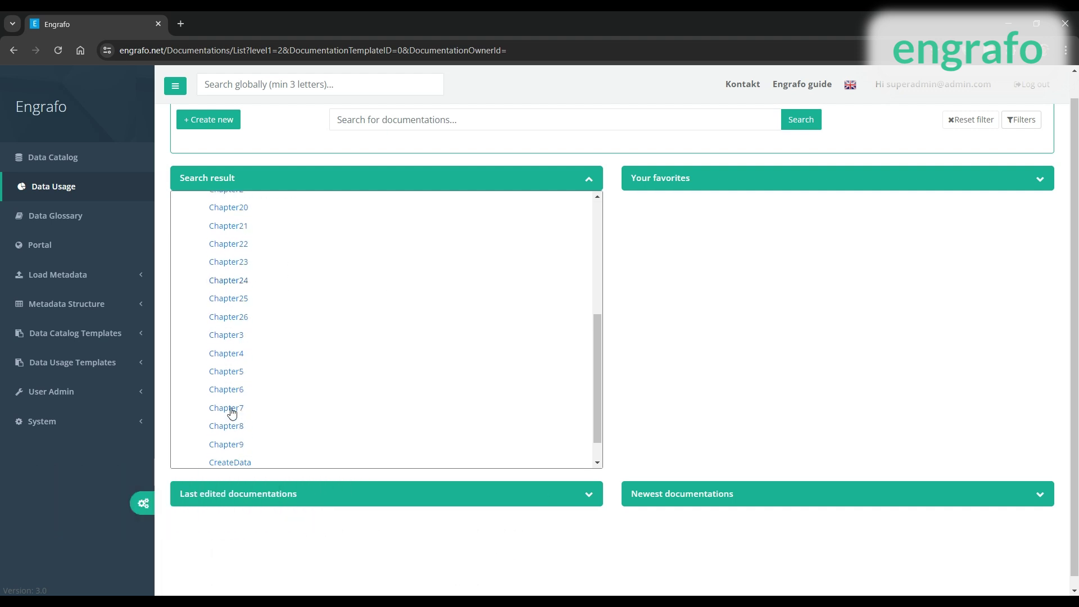
scroll(235, 391, up, 5)
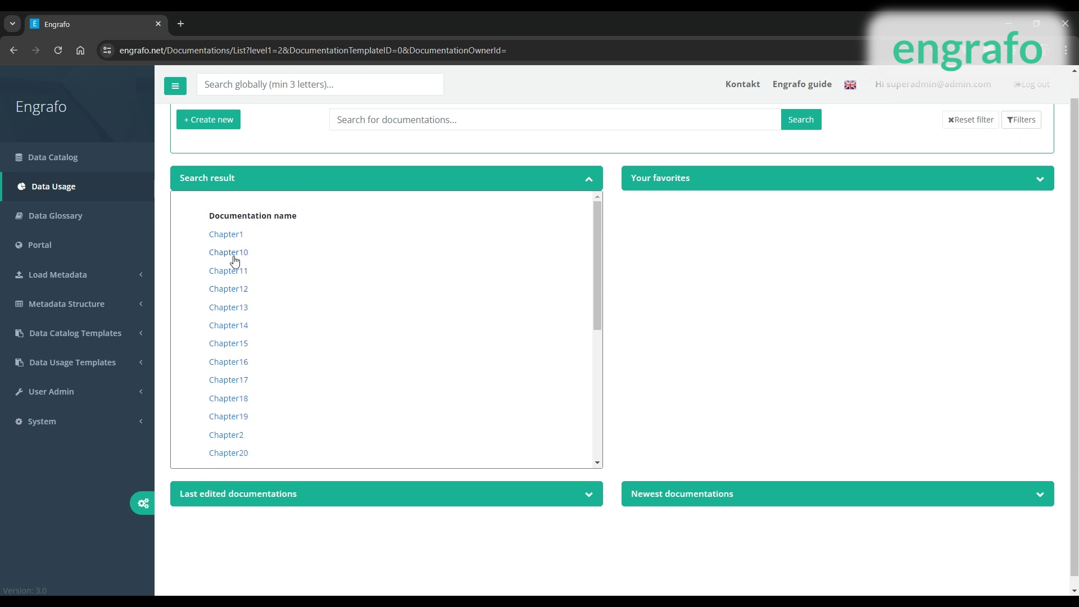
click(234, 252)
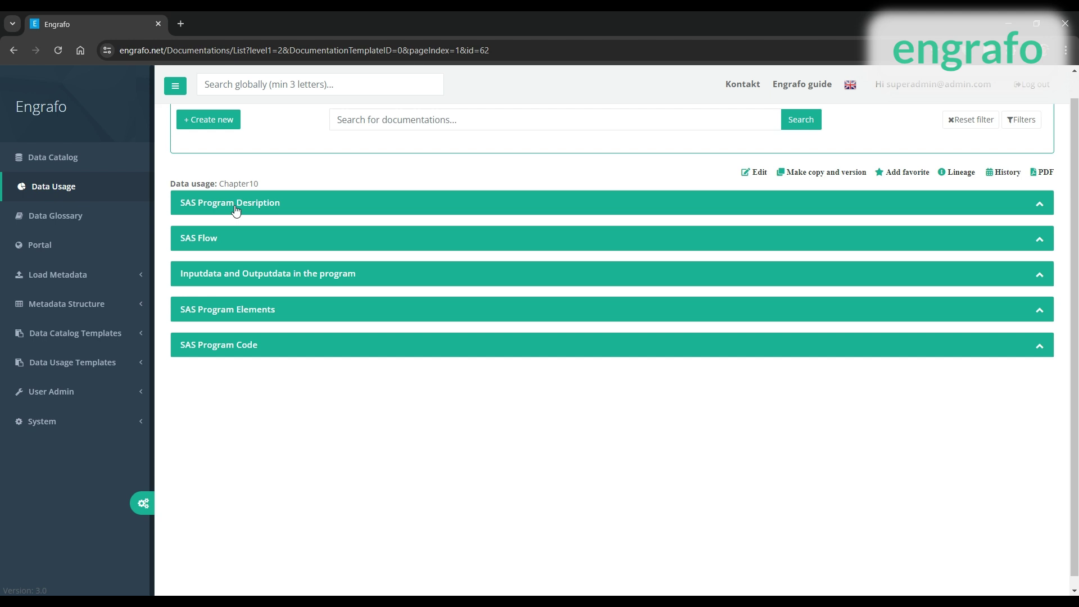
- Review the SAS Flow section's run-time statistics and complete flow diagram, closing both the diagram and the section
click(243, 236)
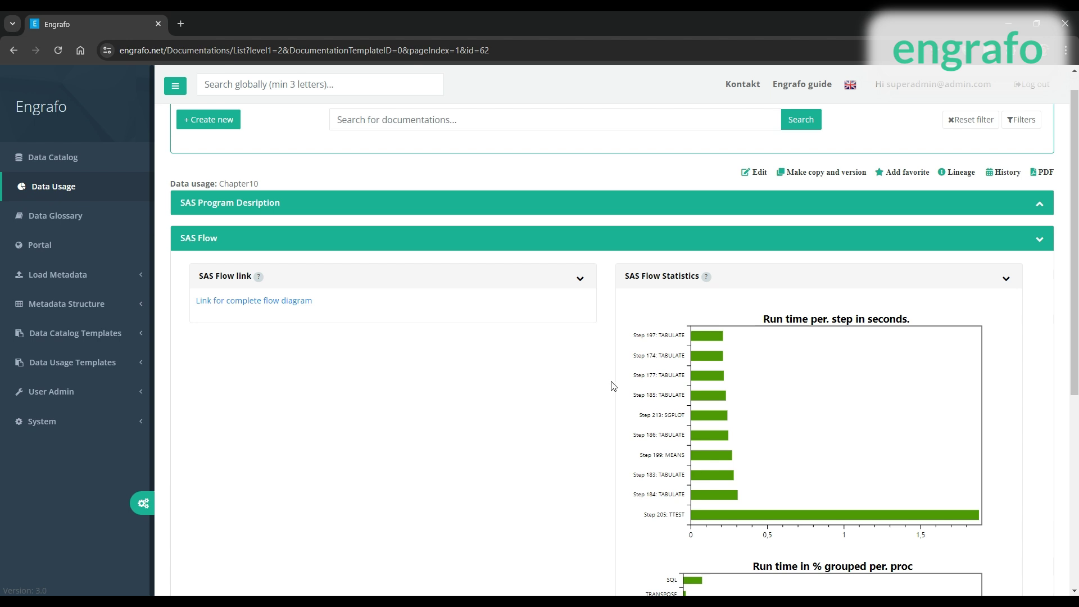
scroll(613, 386, down, 3)
scroll(613, 386, up, 3)
click(284, 304)
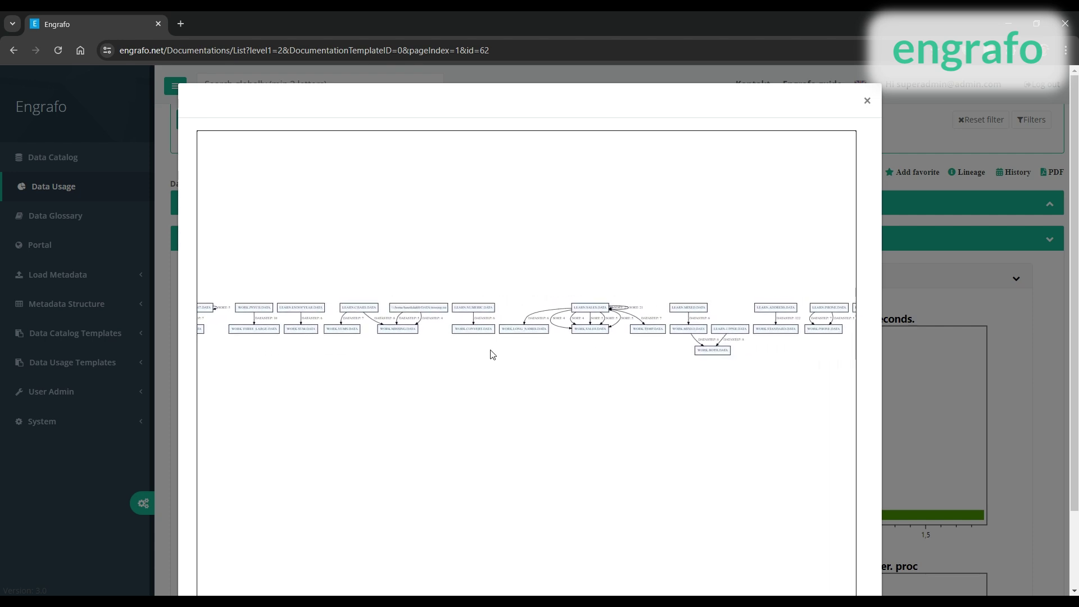
click(868, 102)
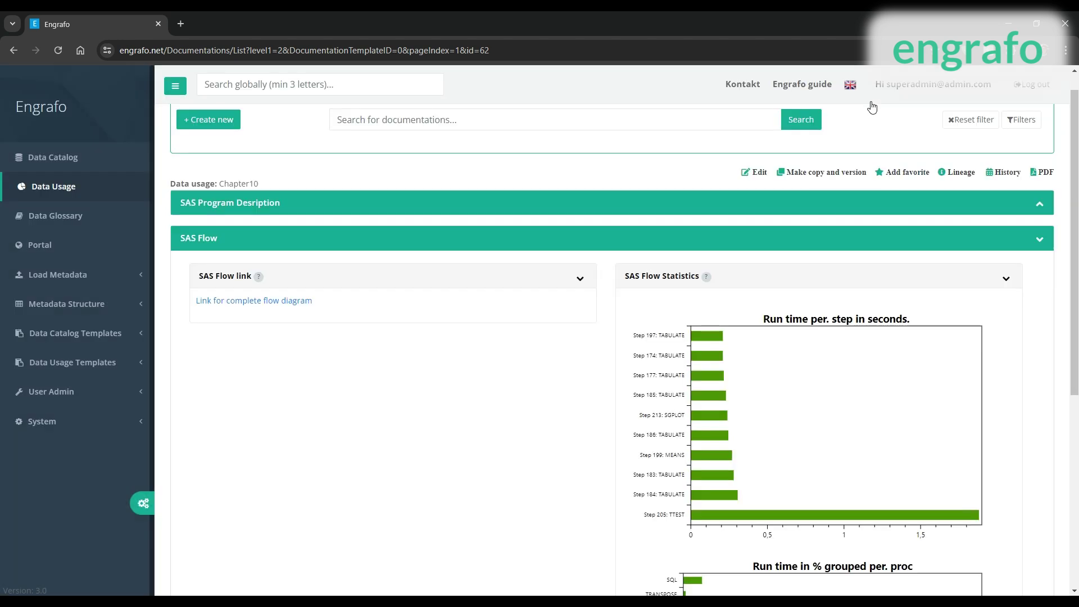
click(705, 243)
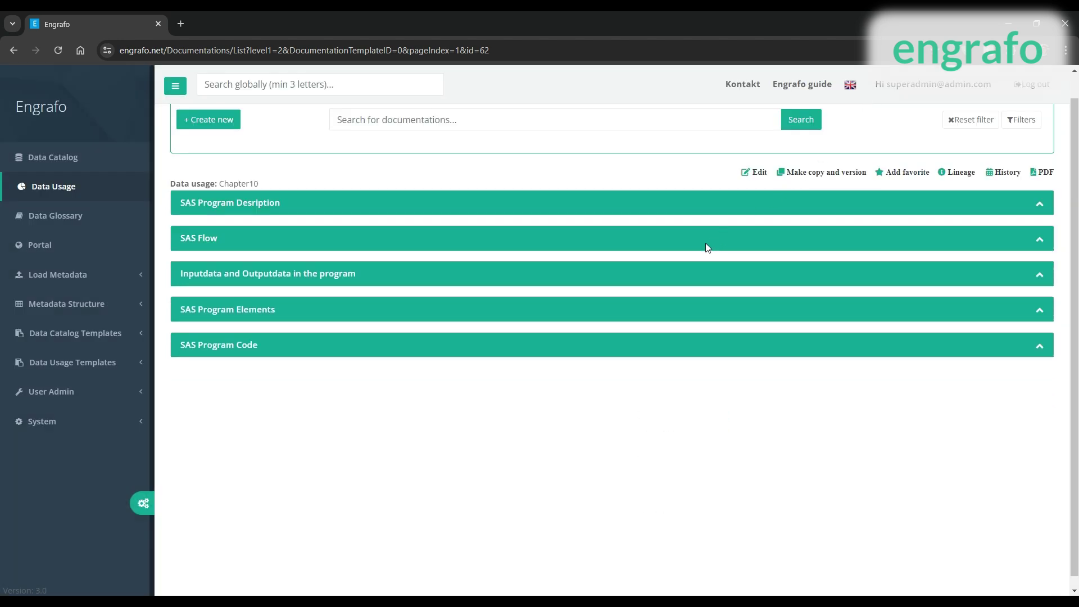
- Examine the input and output data tables of the Chapter10 program, collapsing each list and the whole section
click(668, 274)
scroll(638, 308, down, 2)
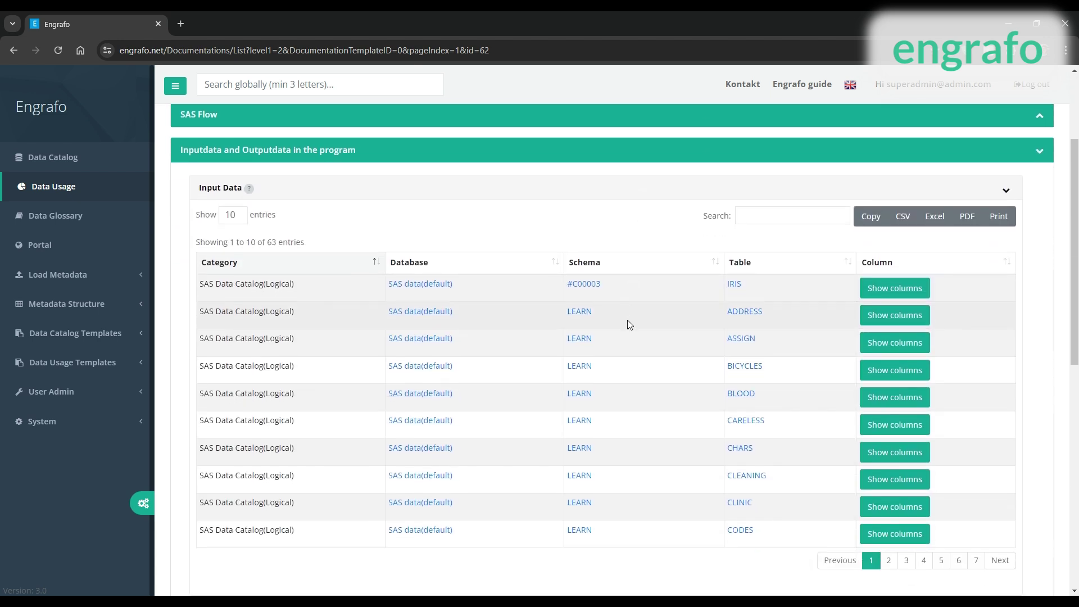
click(475, 188)
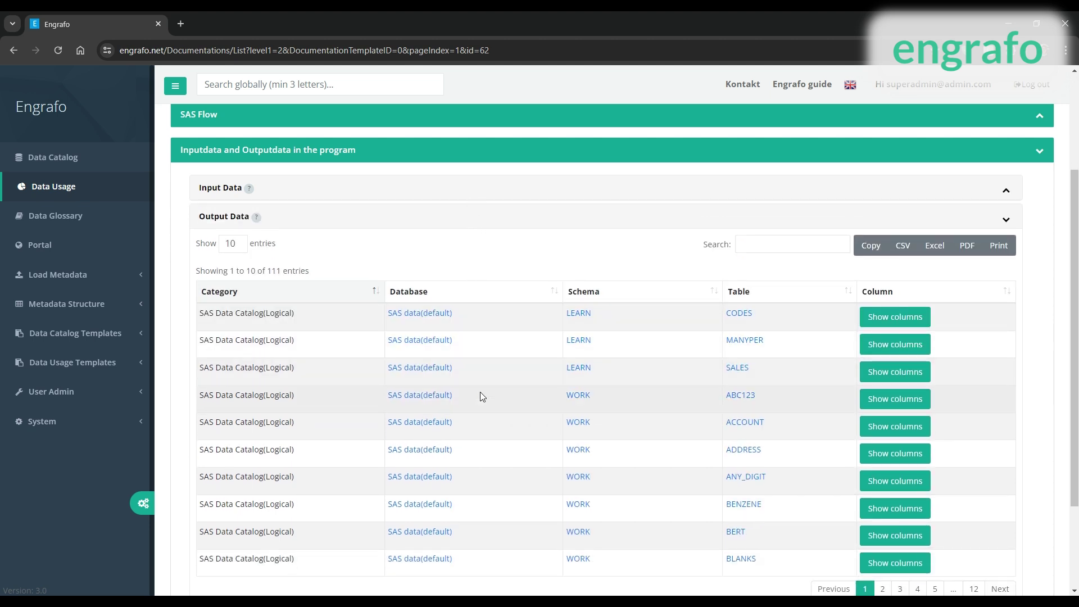
click(460, 216)
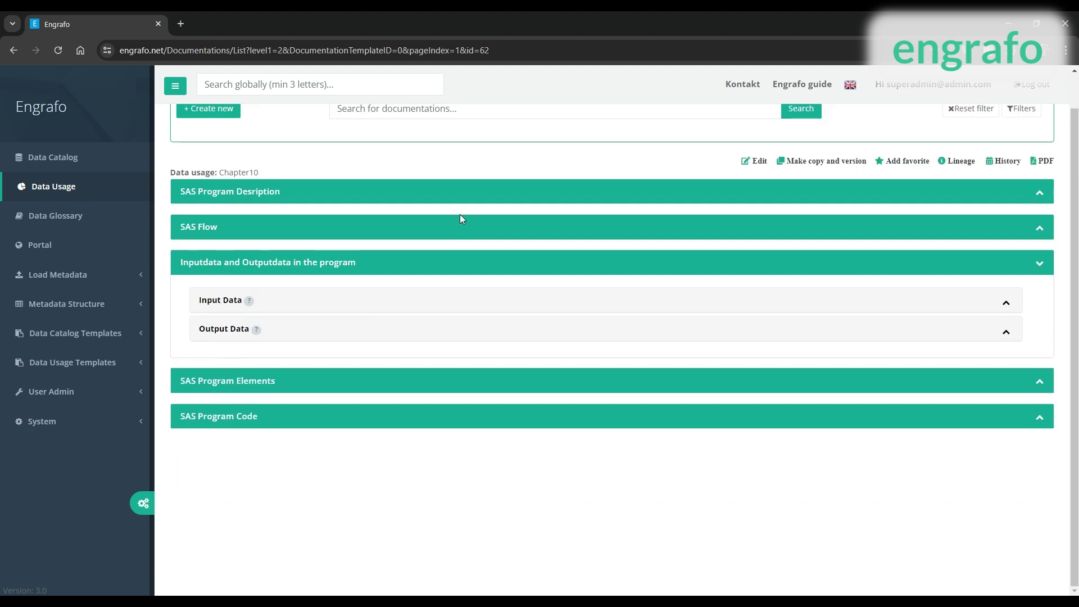
click(447, 265)
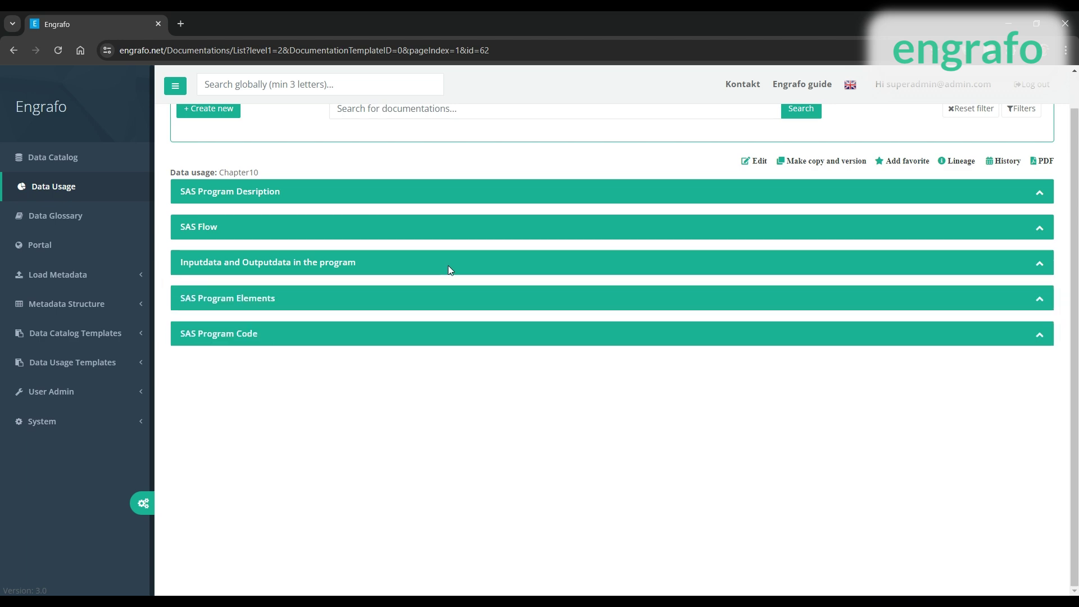
- Review the SAS Program Elements section, including libnames, proc usage and file input and output, and collapse it
click(448, 298)
scroll(467, 321, down, 5)
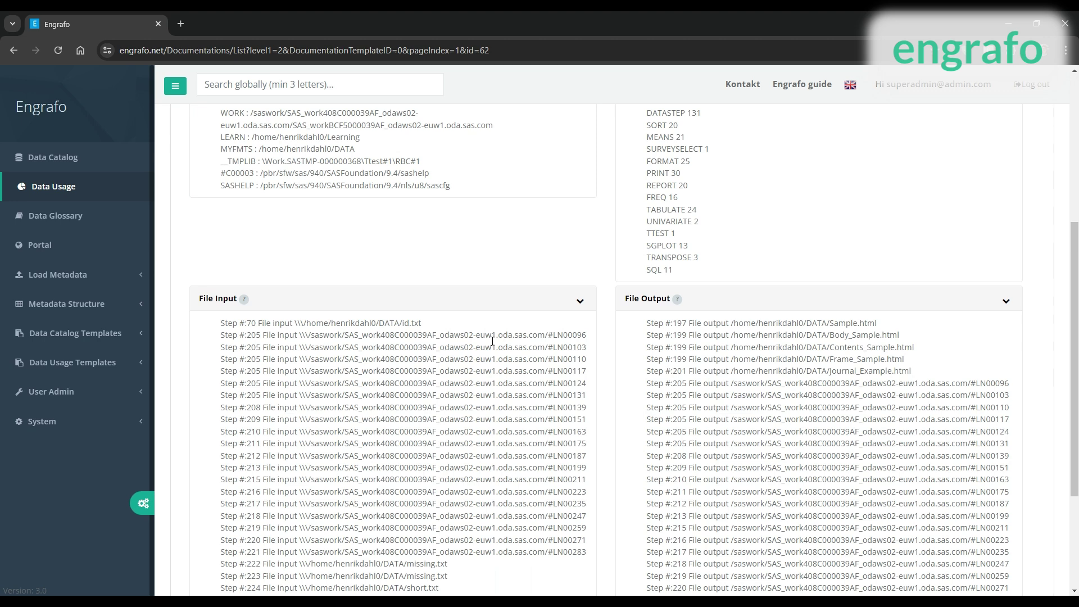
scroll(493, 345, up, 3)
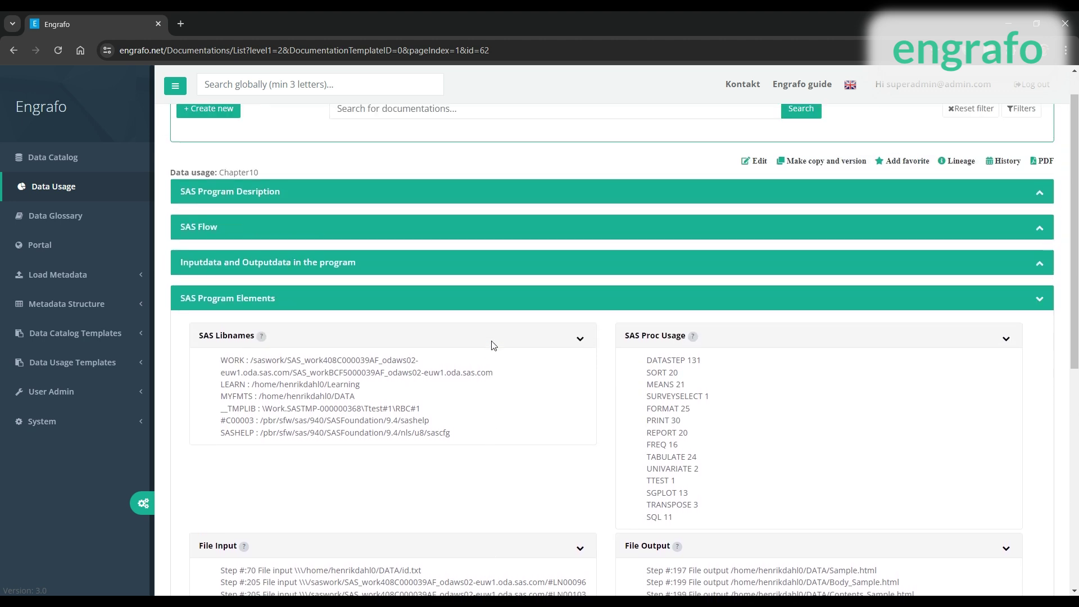
click(460, 299)
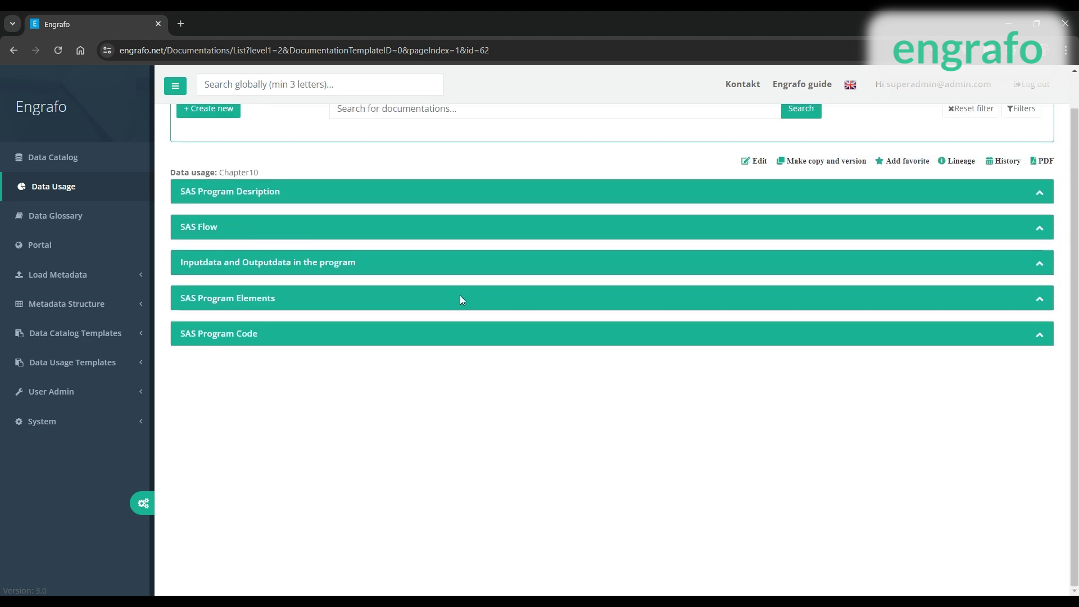
- Read through the SAS Program Code section of Chapter10 and collapse it
click(466, 335)
scroll(455, 411, down, 3)
scroll(455, 411, down, 1)
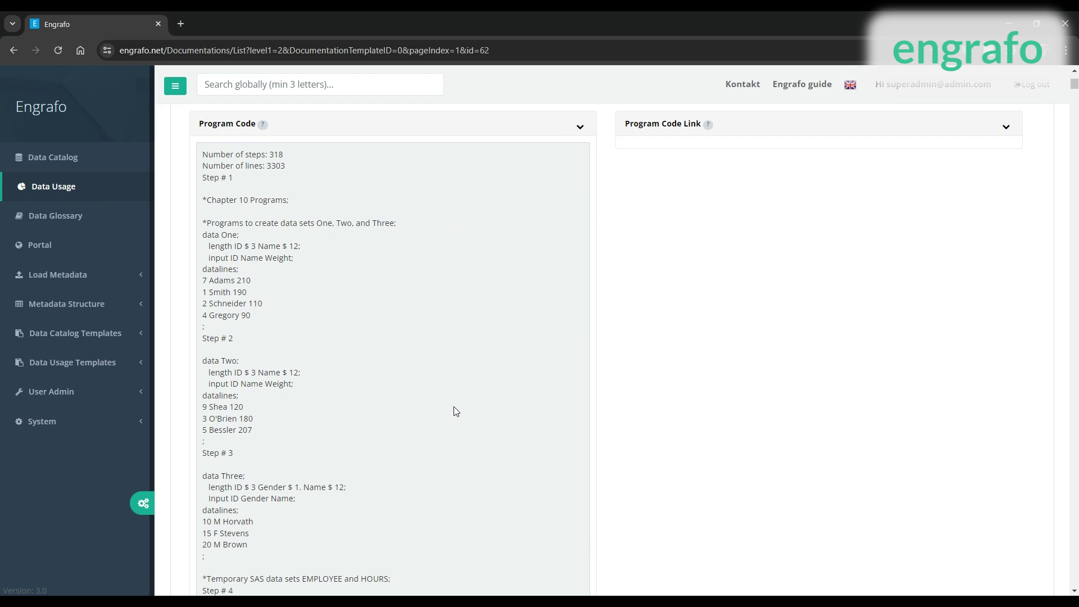
scroll(455, 411, up, 4)
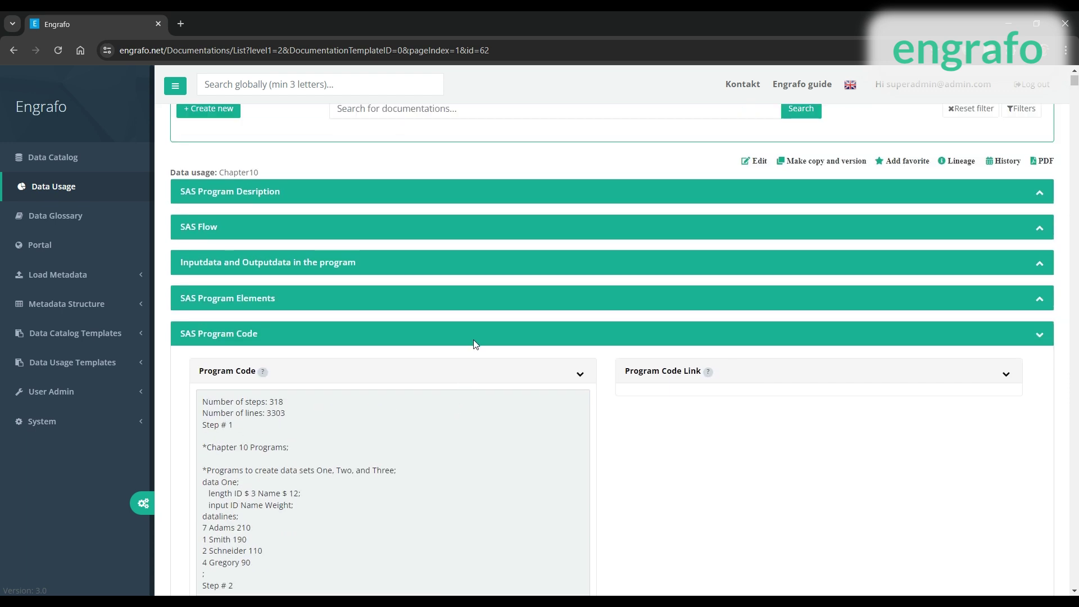
click(476, 336)
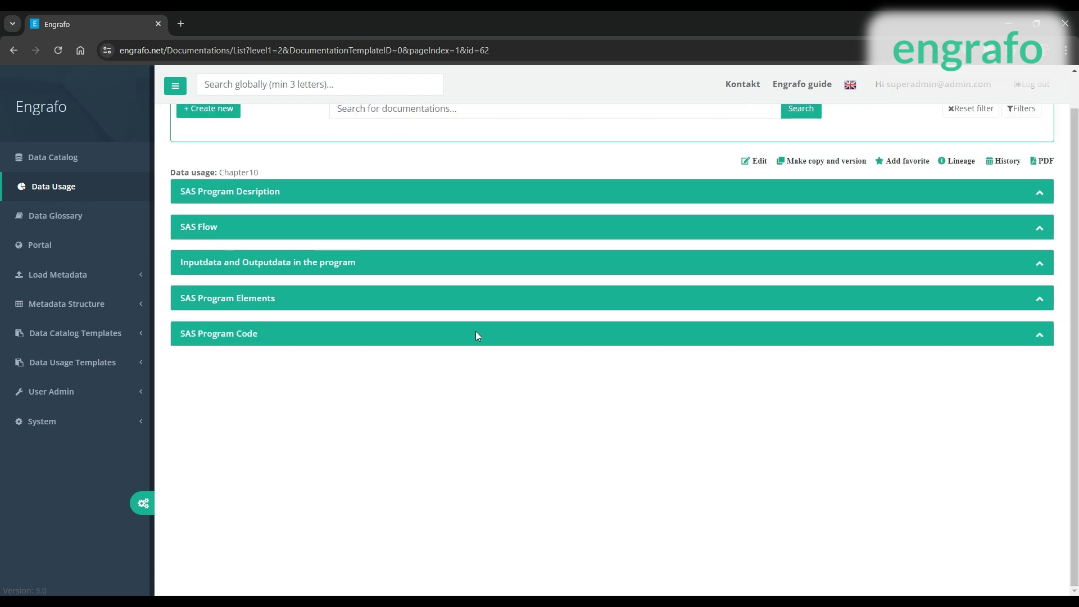
- Open the lineage diagram for Chapter10 and inspect the program's links to its input and output tables
scroll(475, 335, up, 1)
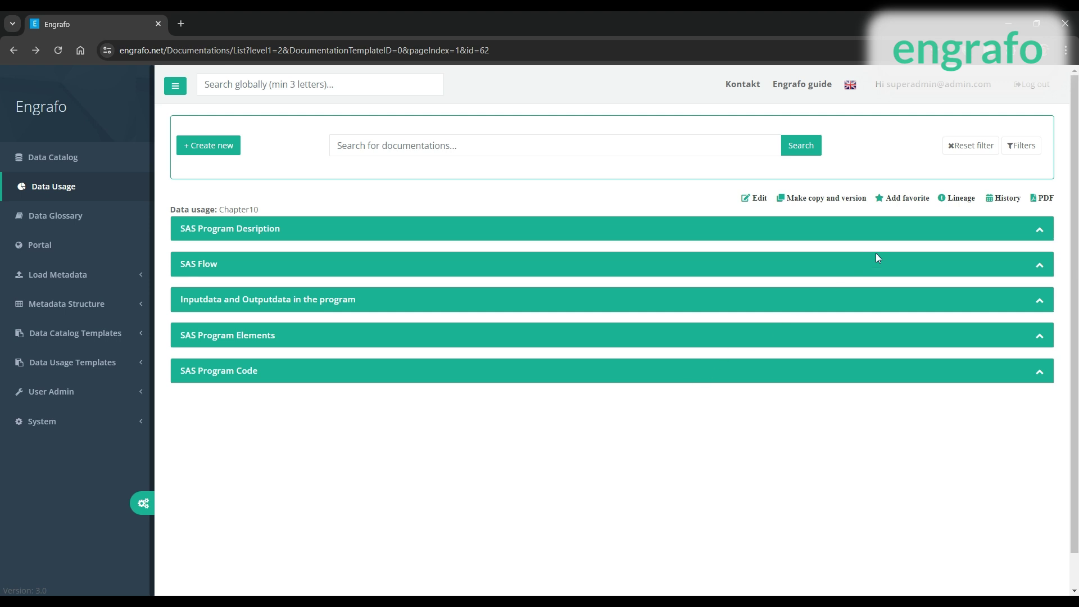
click(965, 203)
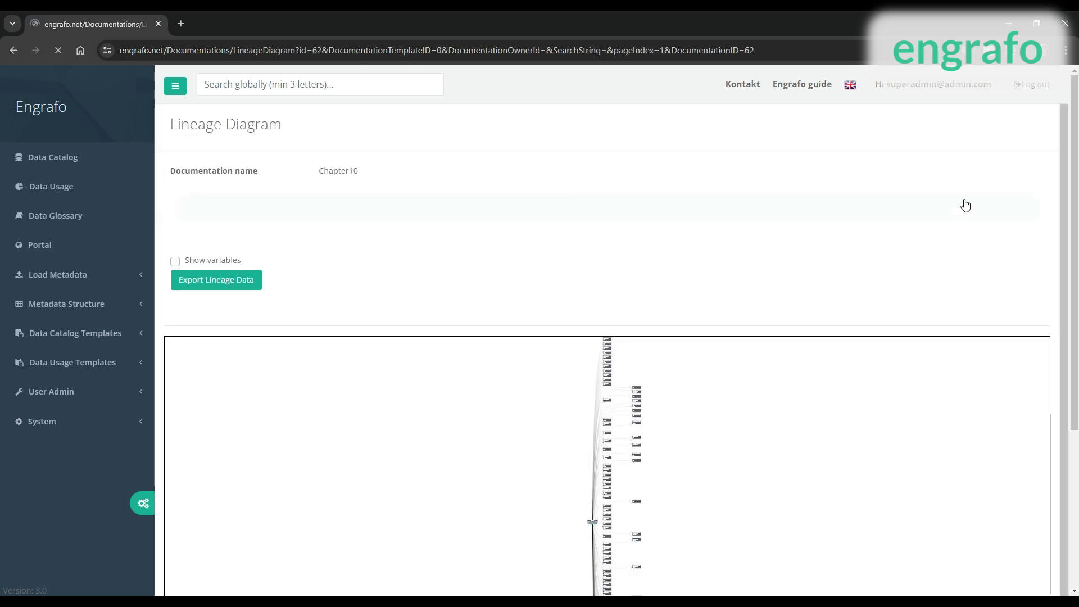
scroll(922, 236, down, 3)
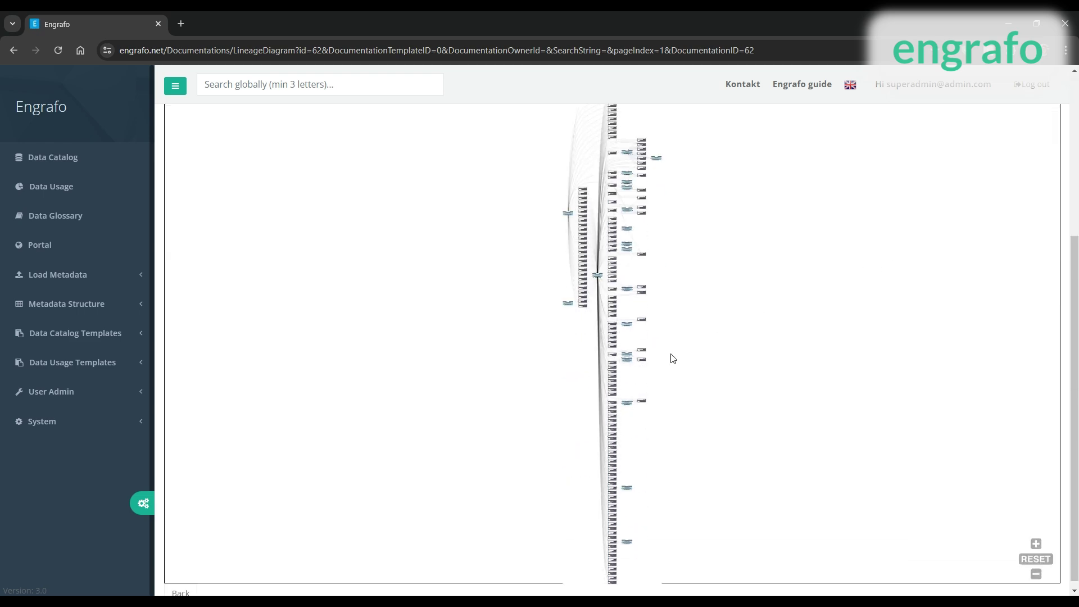
scroll(606, 282, up, 6)
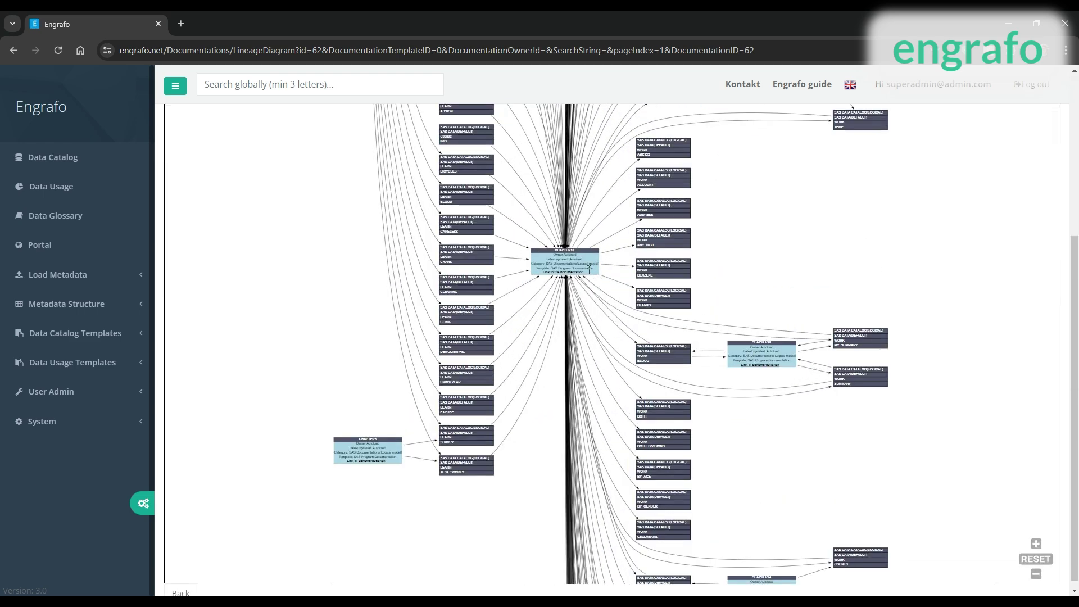
drag(598, 325, 610, 305)
scroll(611, 309, down, 6)
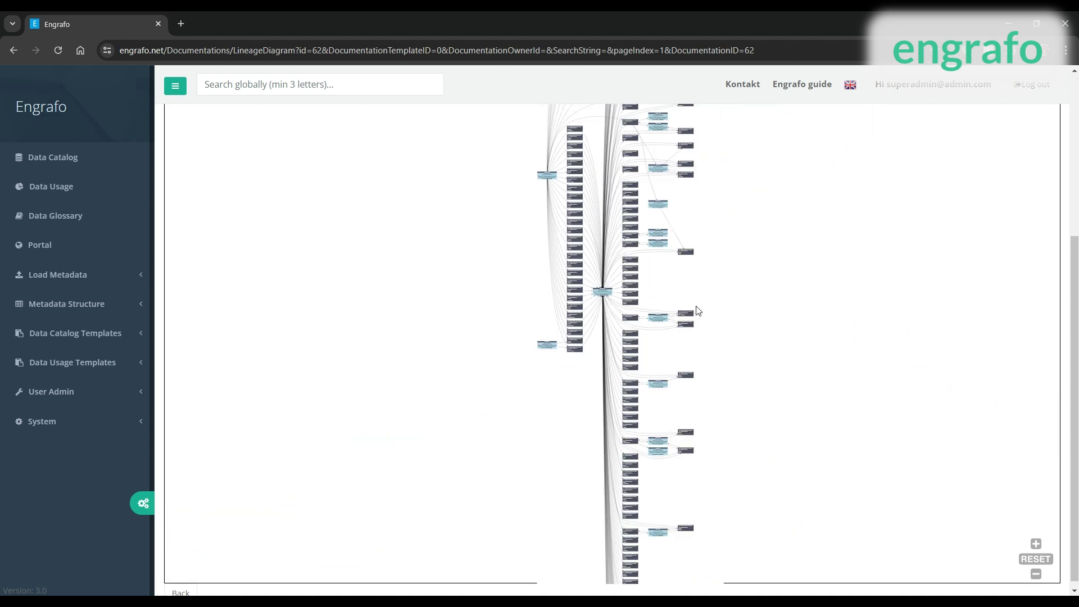
- Expand the Advanced settings of the lineage diagram to show the Division and Boundary options
scroll(1072, 337, up, 3)
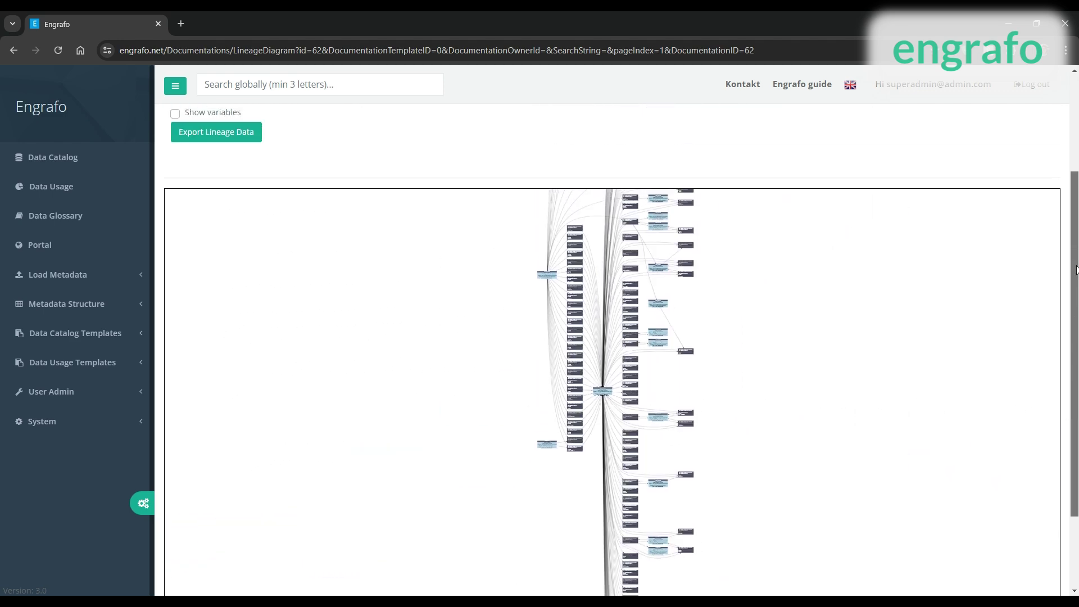
scroll(1072, 337, up, 1)
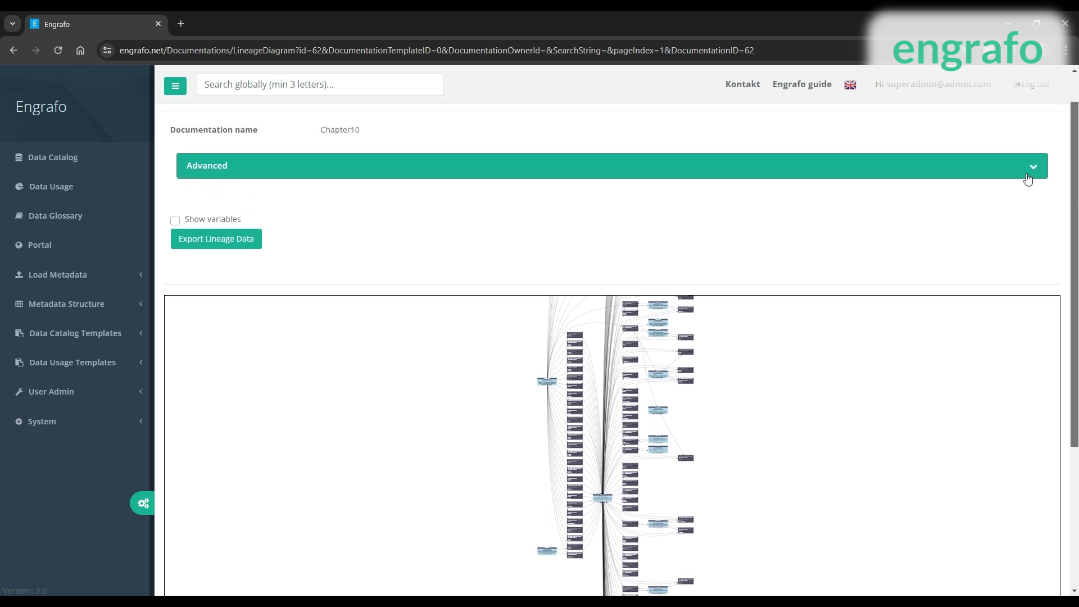
click(969, 165)
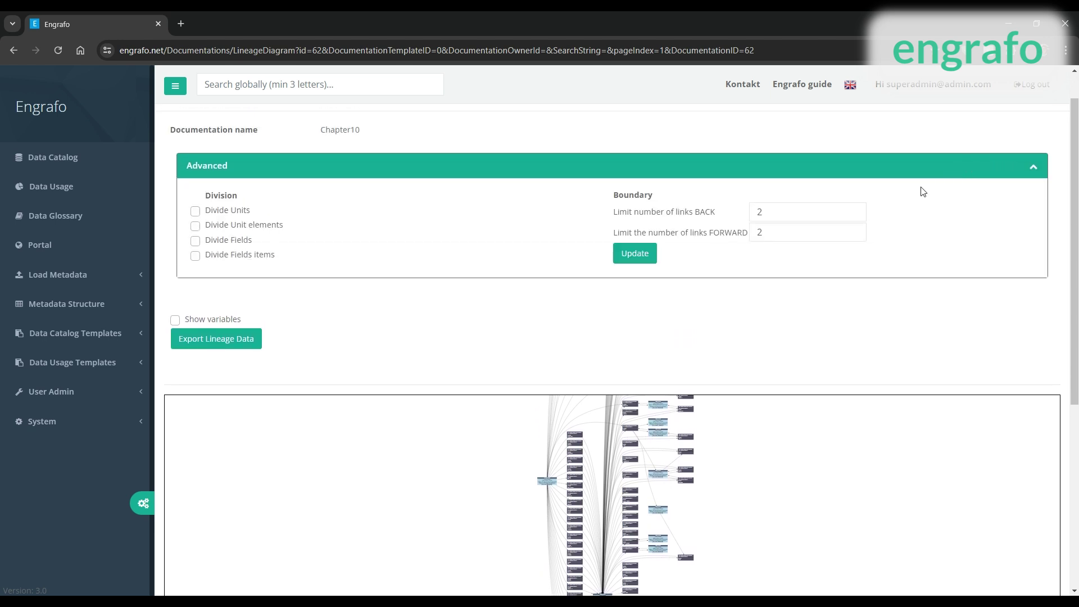
- Set the lineage boundary limits to 4 links back and 4 links forward and update the Chapter10 diagram
double_click(854, 209)
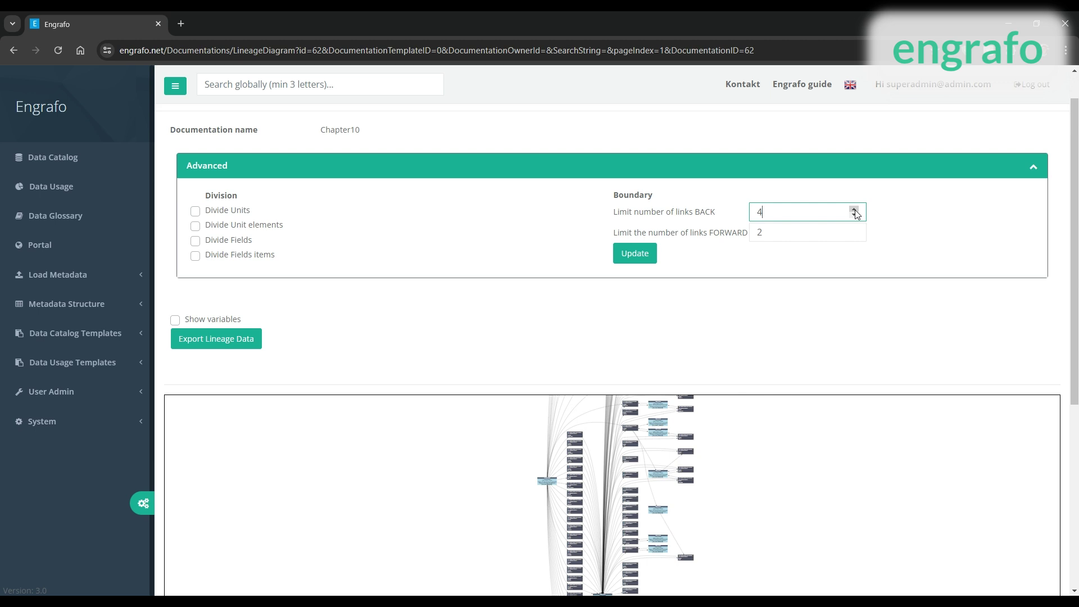
click(854, 229)
click(854, 230)
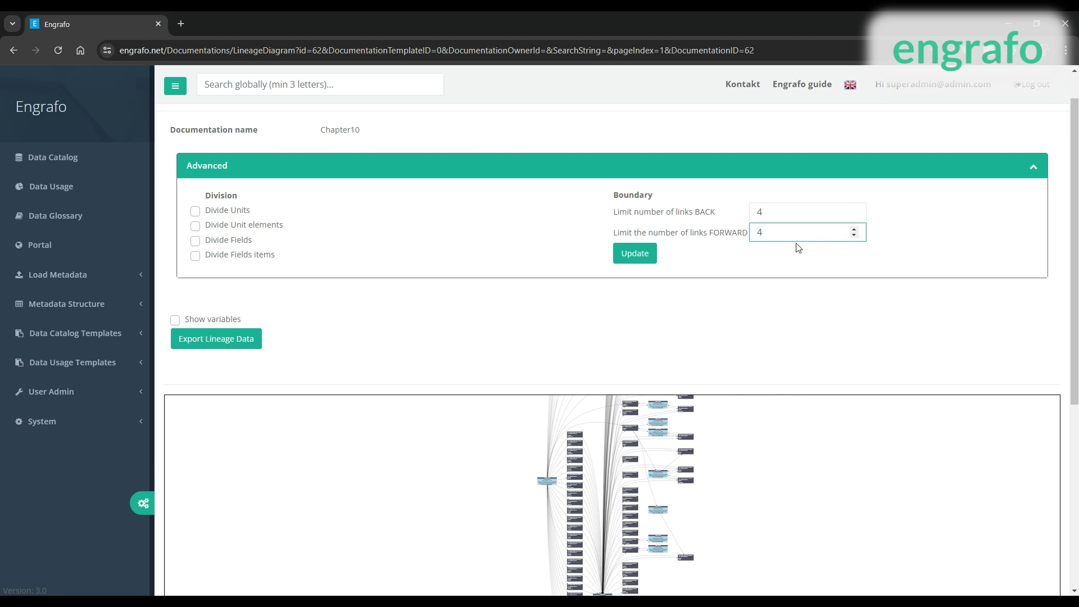
click(633, 250)
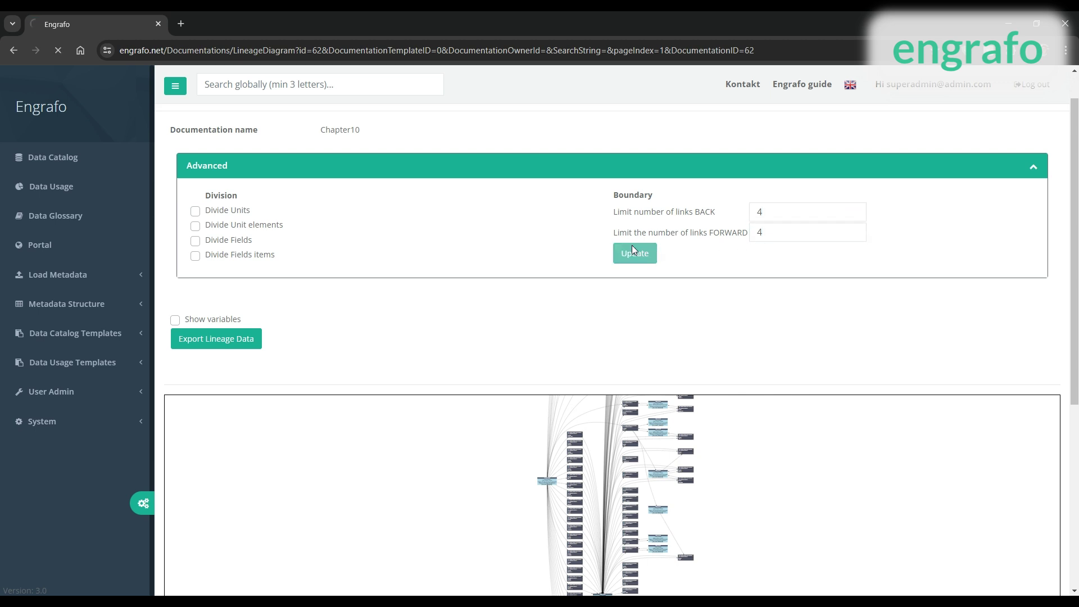
- Inspect the links between programs and tables in the updated Chapter10 lineage diagram
scroll(633, 247, down, 3)
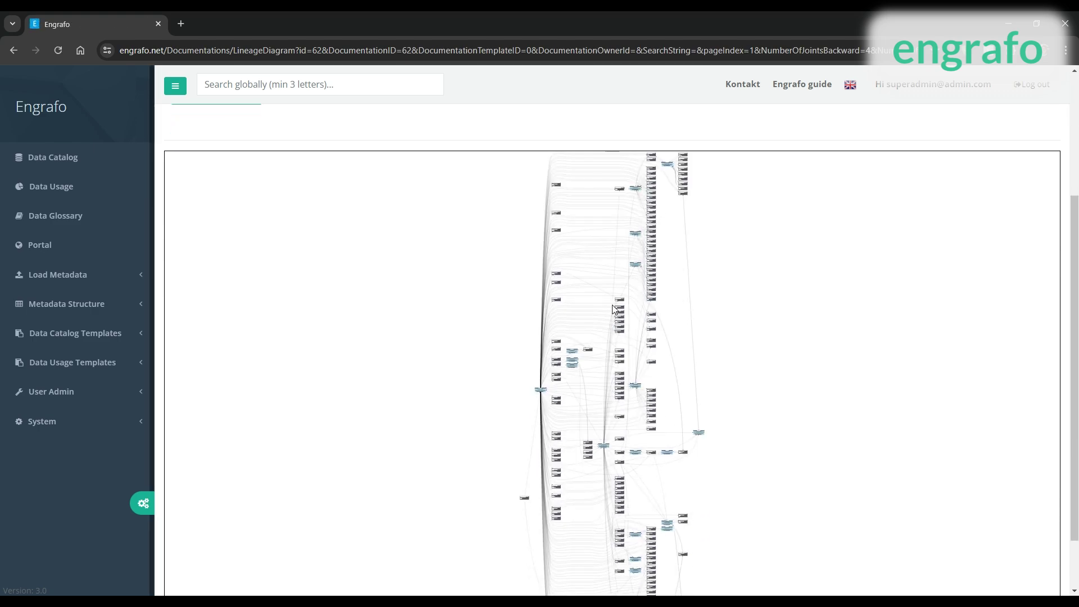
scroll(598, 444, up, 3)
scroll(599, 449, up, 5)
drag(699, 470, 478, 416)
drag(705, 378, 465, 411)
scroll(708, 402, down, 5)
scroll(708, 402, down, 3)
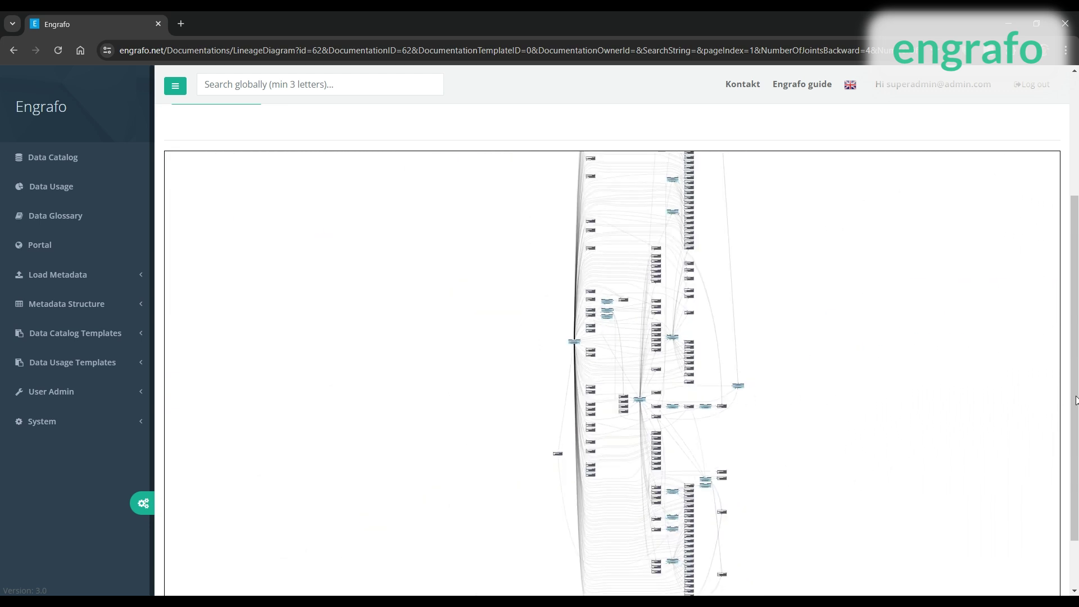
- Show variables in the lineage diagram and examine the columns of the linked tables and the overall structure
scroll(1076, 400, up, 2)
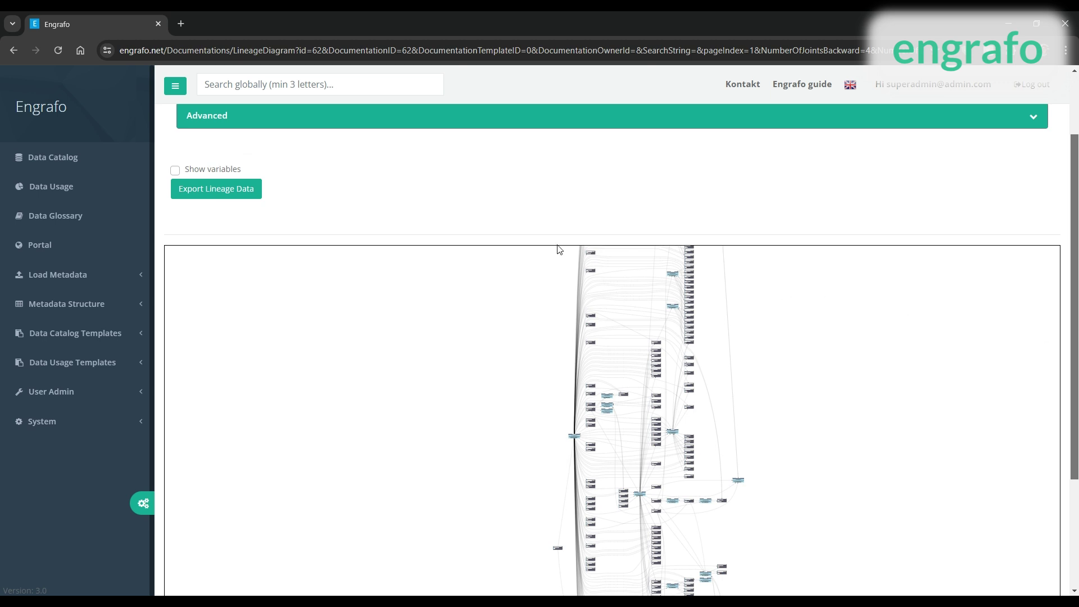
click(207, 171)
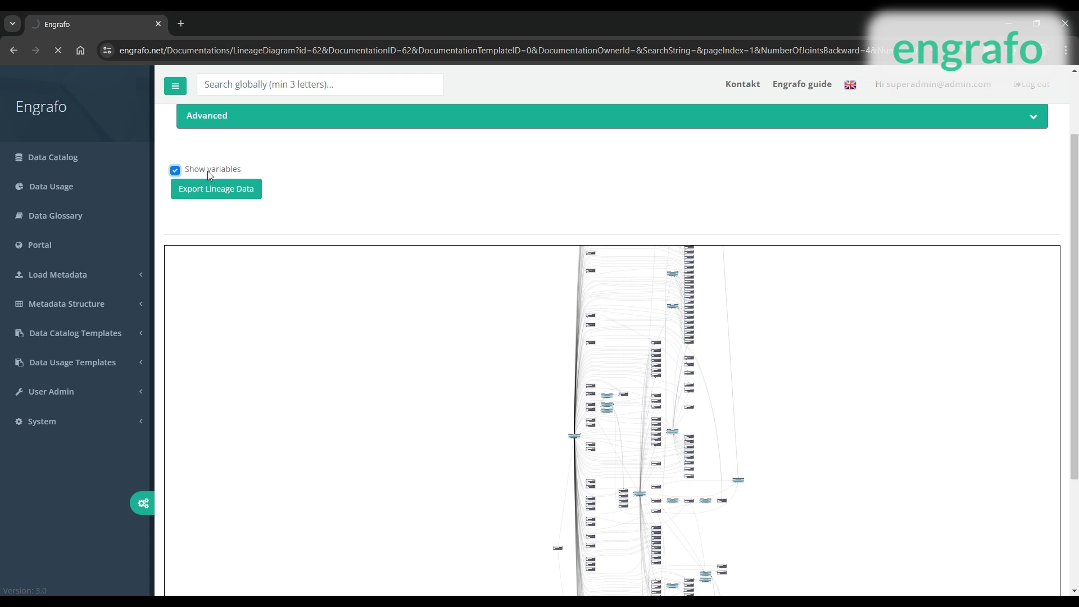
scroll(397, 250, down, 4)
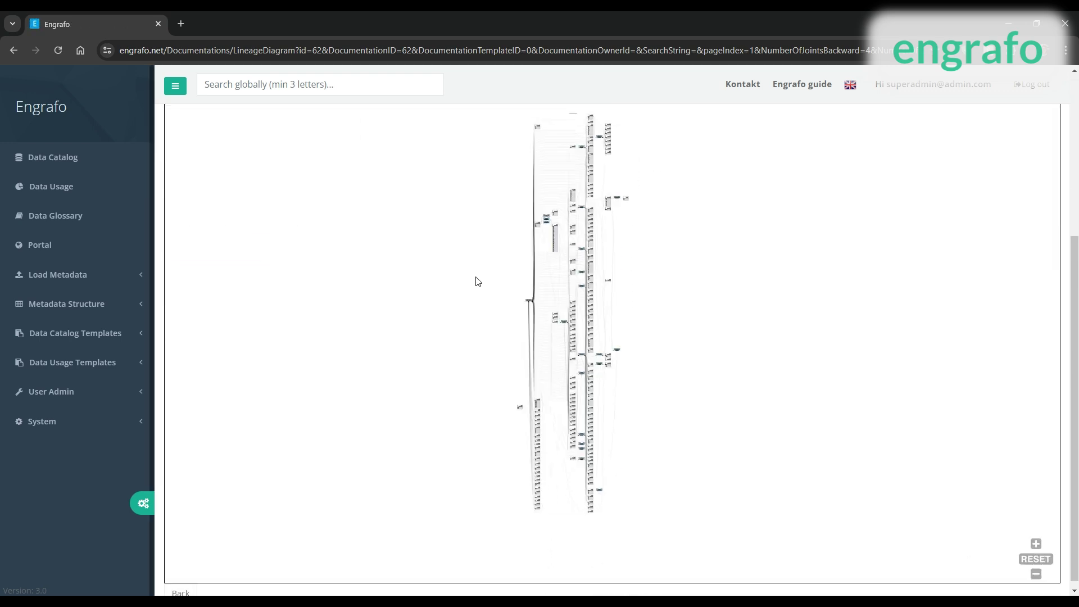
scroll(562, 320, up, 3)
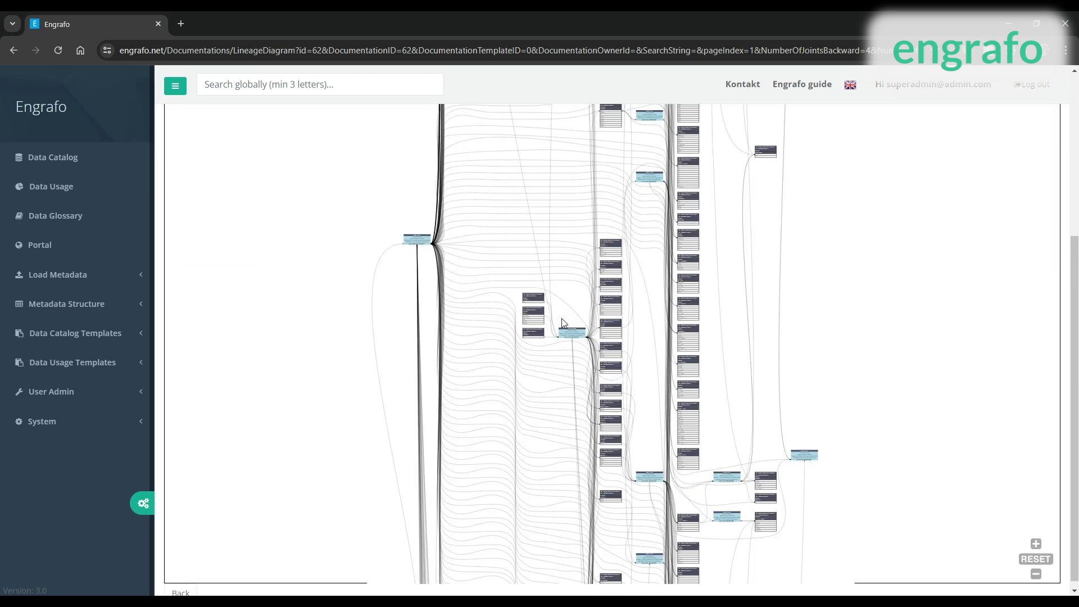
scroll(561, 318, up, 5)
drag(597, 330, 466, 124)
drag(732, 390, 725, 332)
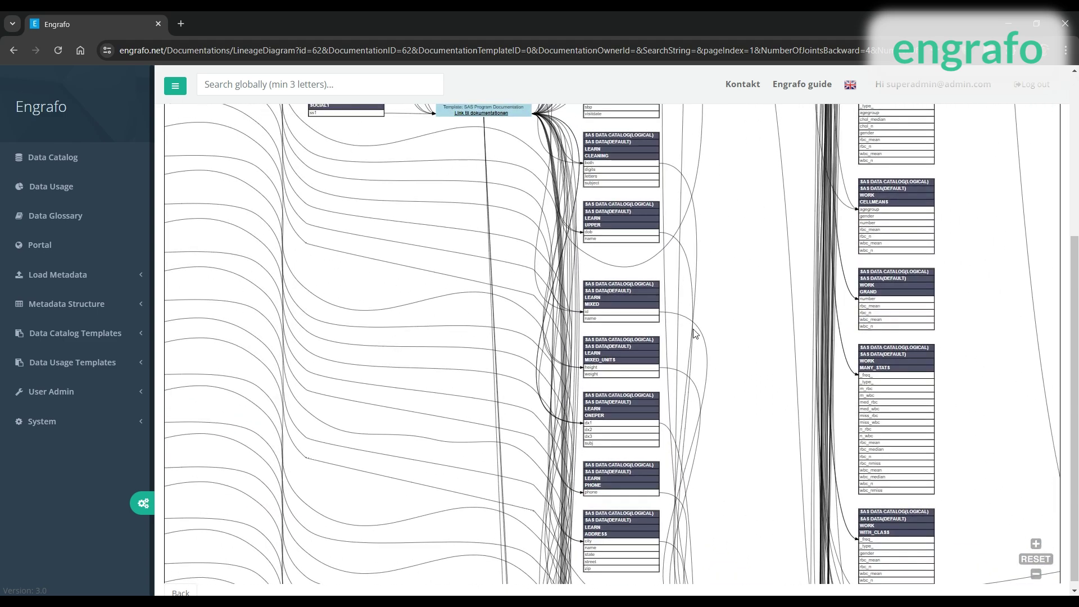
scroll(575, 325, down, 9)
scroll(574, 326, down, 3)
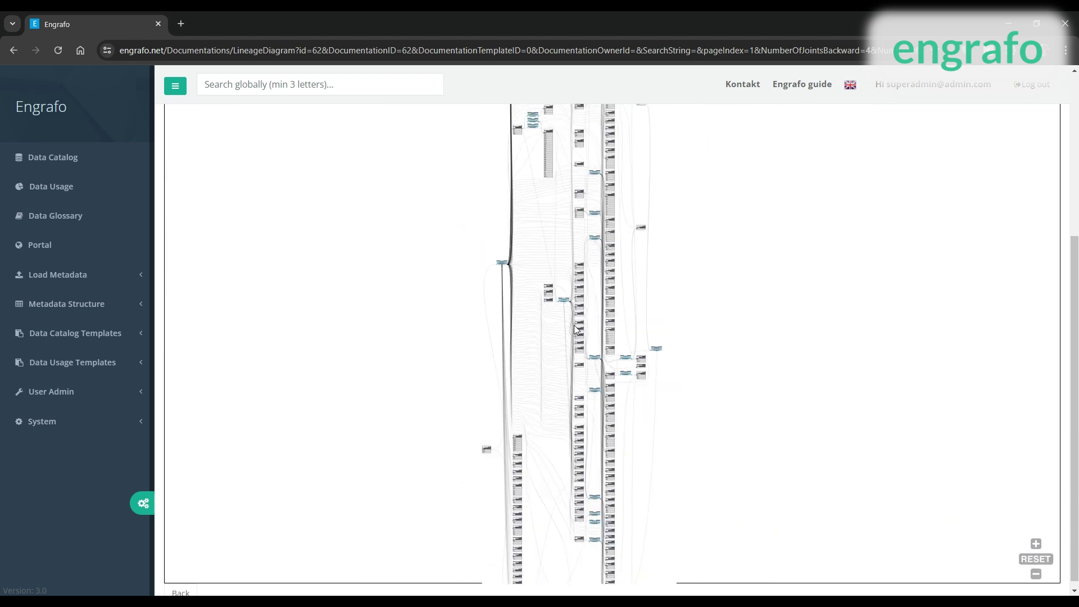
scroll(575, 327, down, 4)
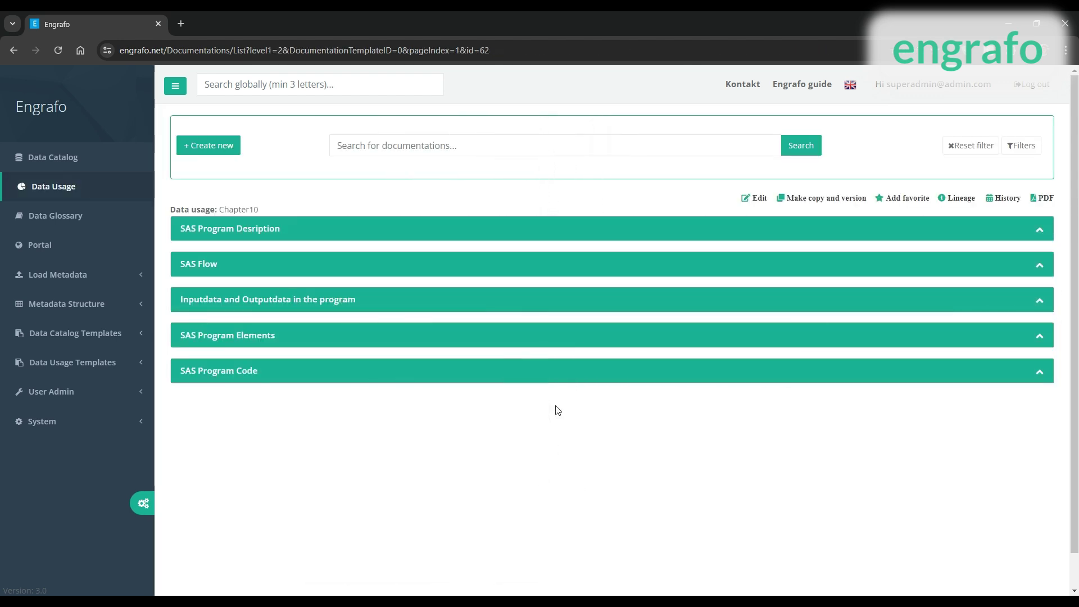
- Expand the Inputdata and Outputdata section of Chapter10 and open the BICYCLES table from the input data list
click(466, 294)
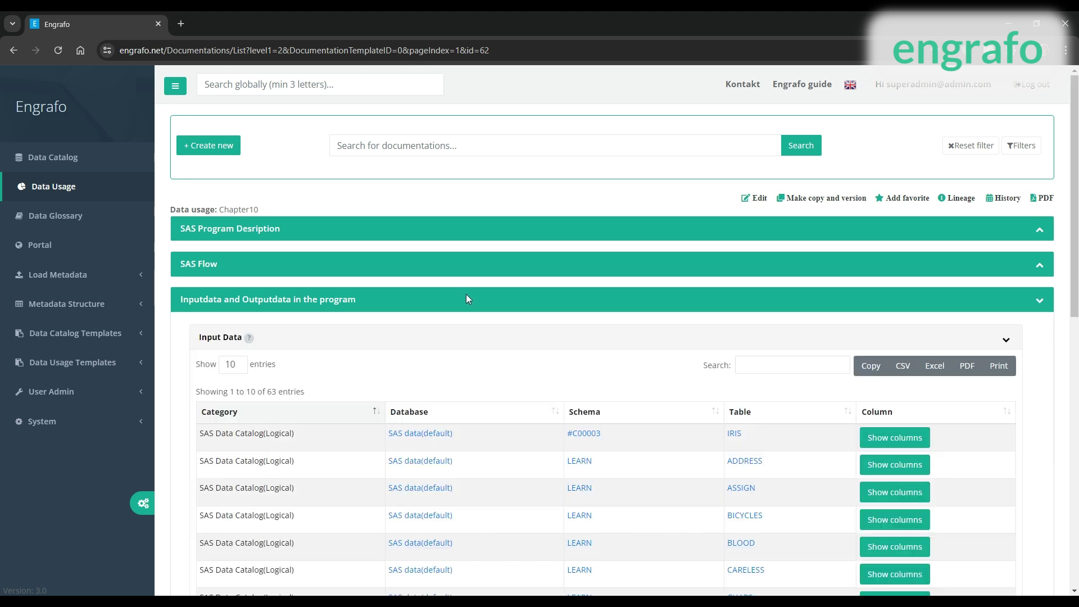
scroll(538, 412, down, 3)
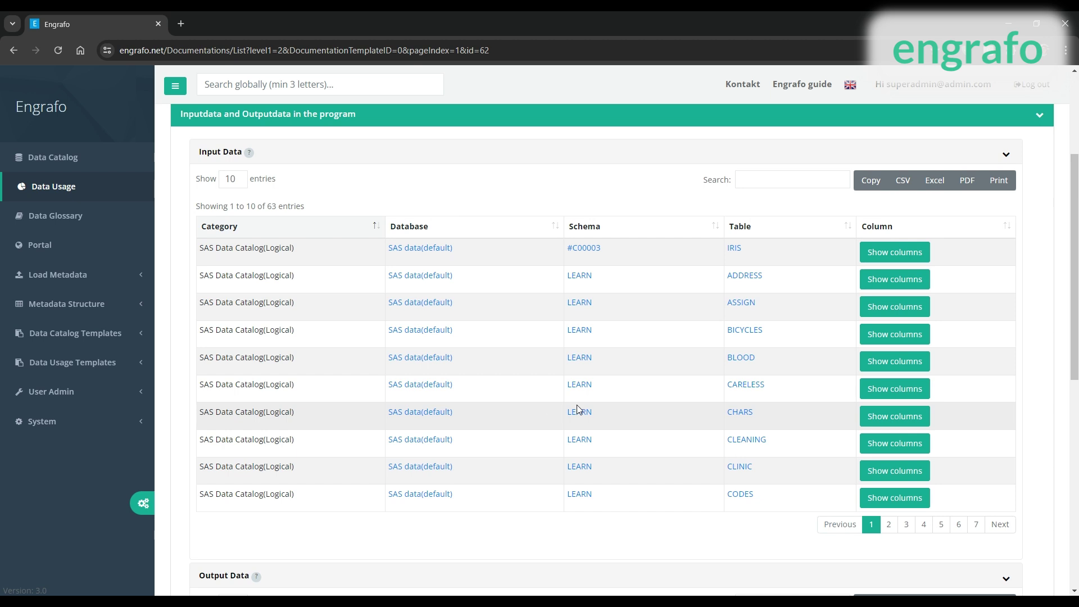
click(746, 334)
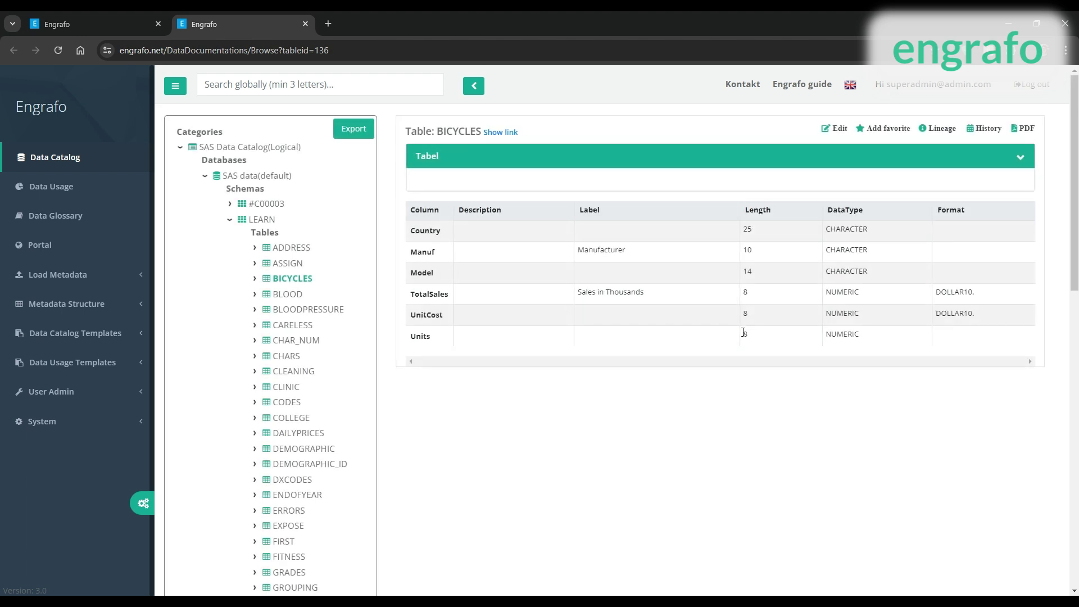
- Review the BICYCLES table in the data catalog, show its lineage, and open the CreateData documentation that outputs it
scroll(337, 391, down, 4)
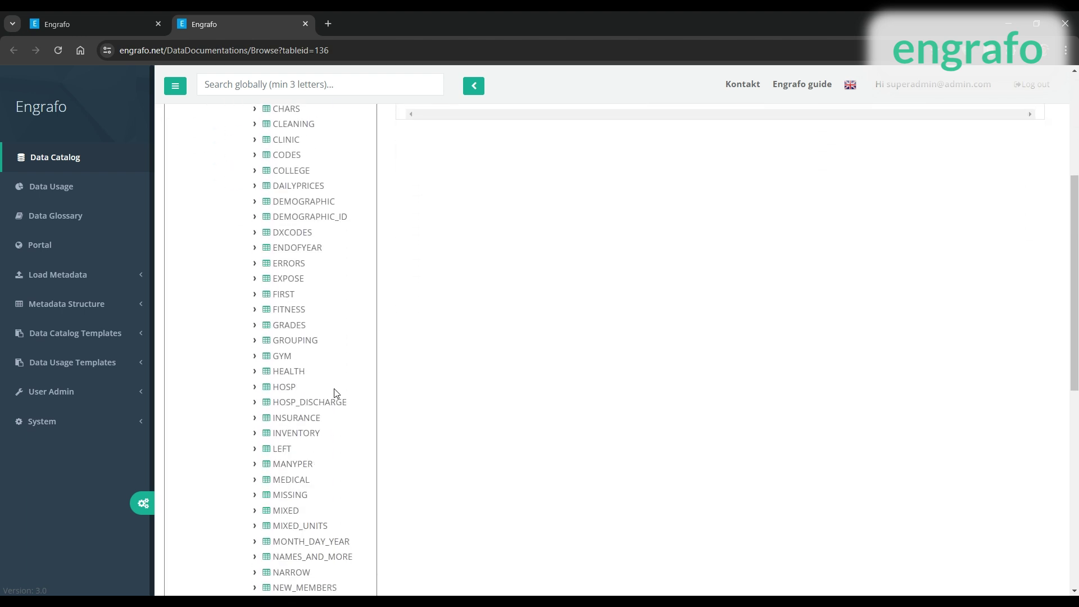
scroll(335, 392, up, 4)
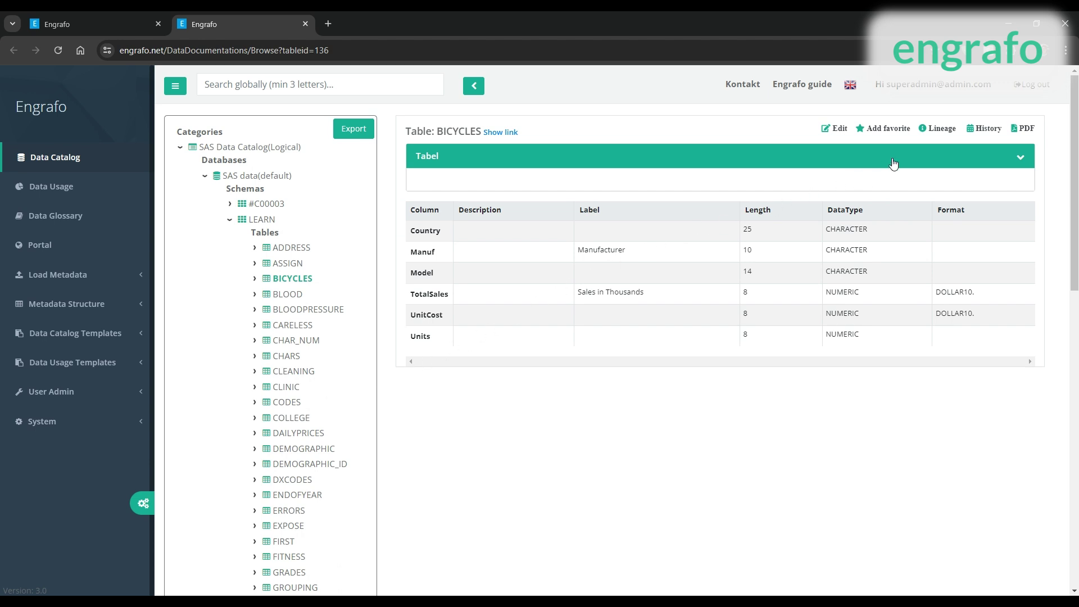
click(954, 132)
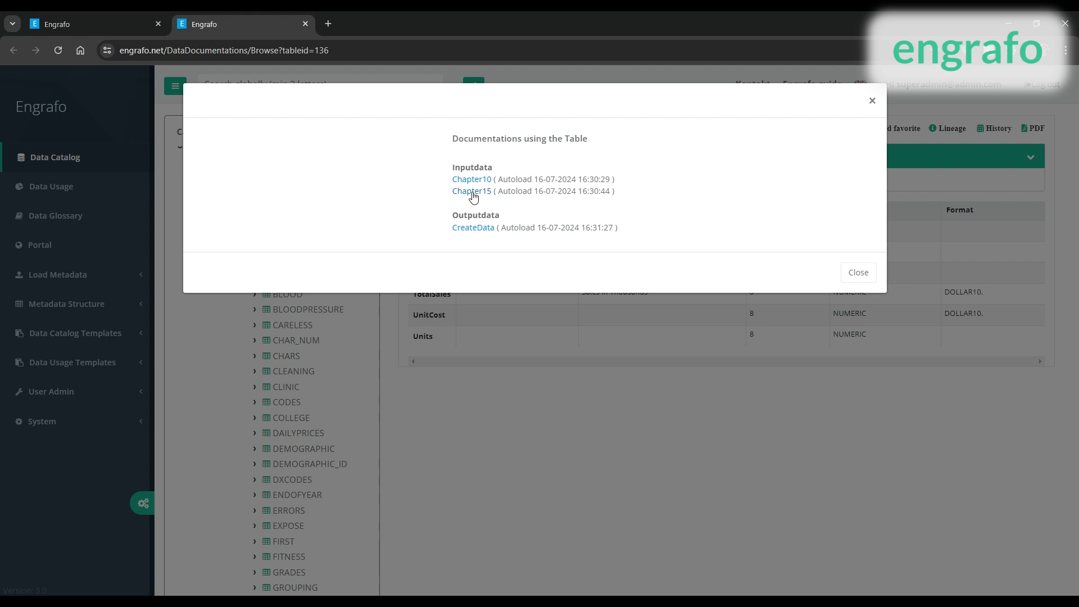
click(474, 230)
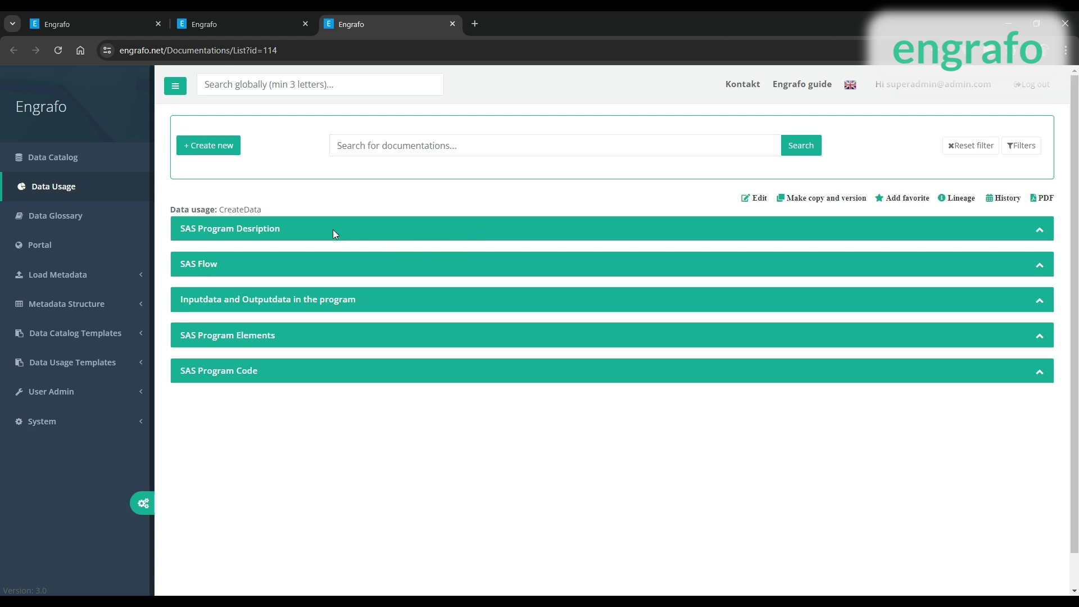
- Expand the SAS Flow section of CreateData, review its run time statistics, and open the complete flow diagram
click(339, 265)
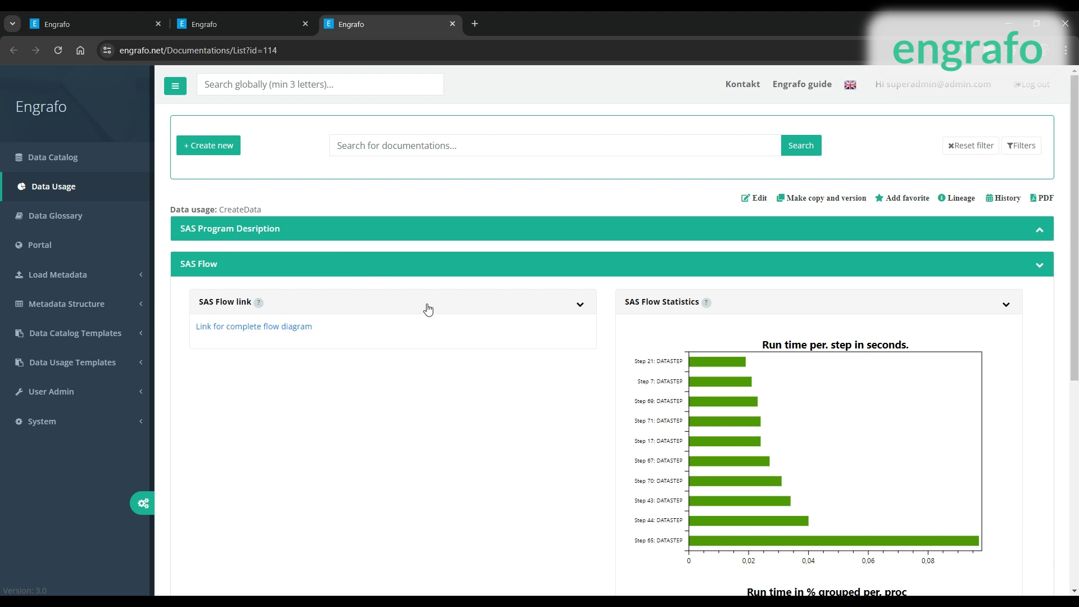
scroll(556, 352, down, 4)
scroll(557, 353, up, 4)
click(305, 329)
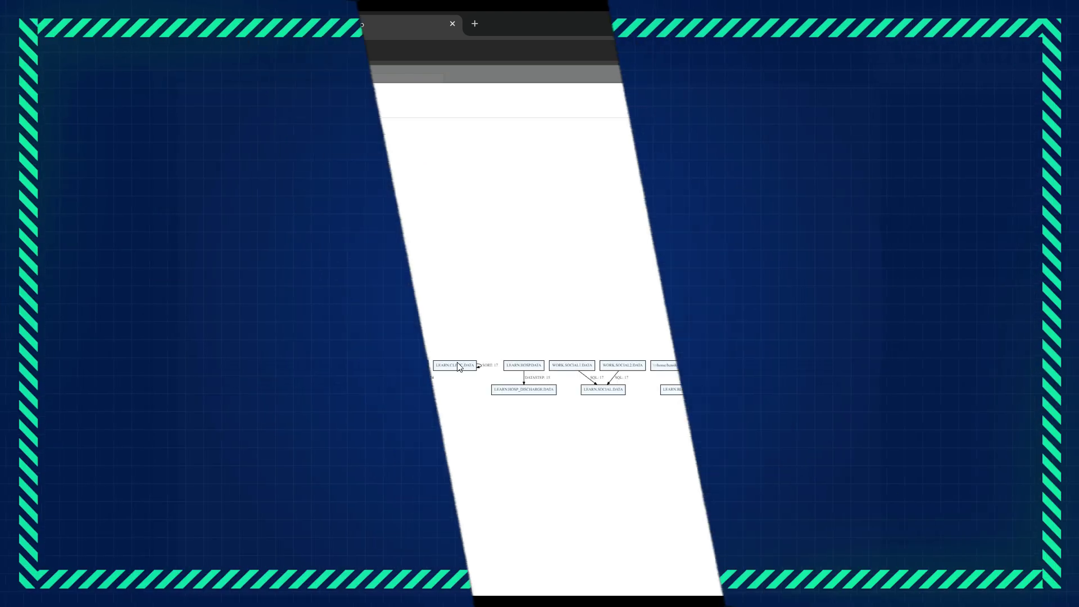